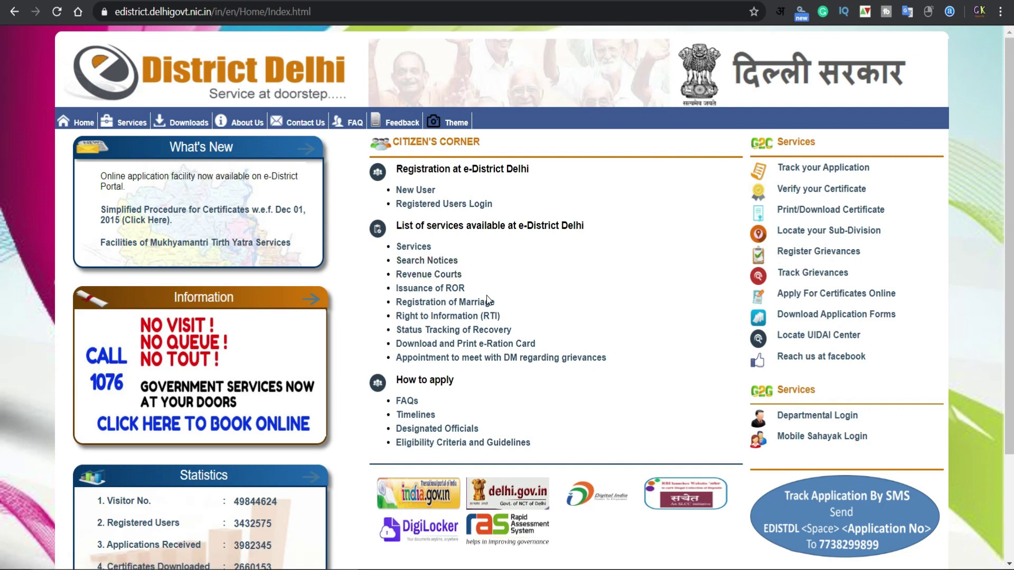
- Look over the portal's home page and open the New User registration form
scroll(487, 296, down, 3)
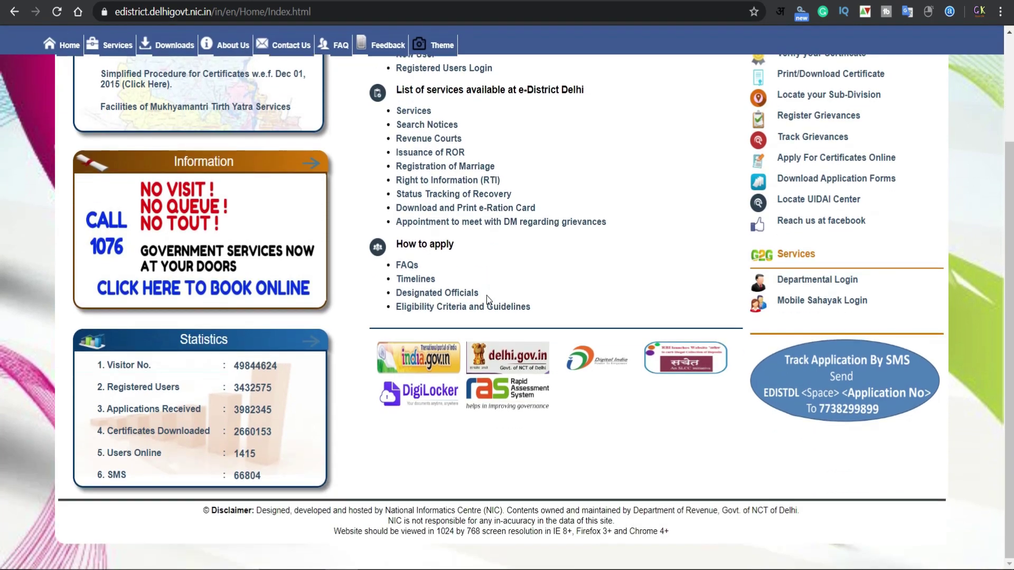
scroll(486, 297, up, 3)
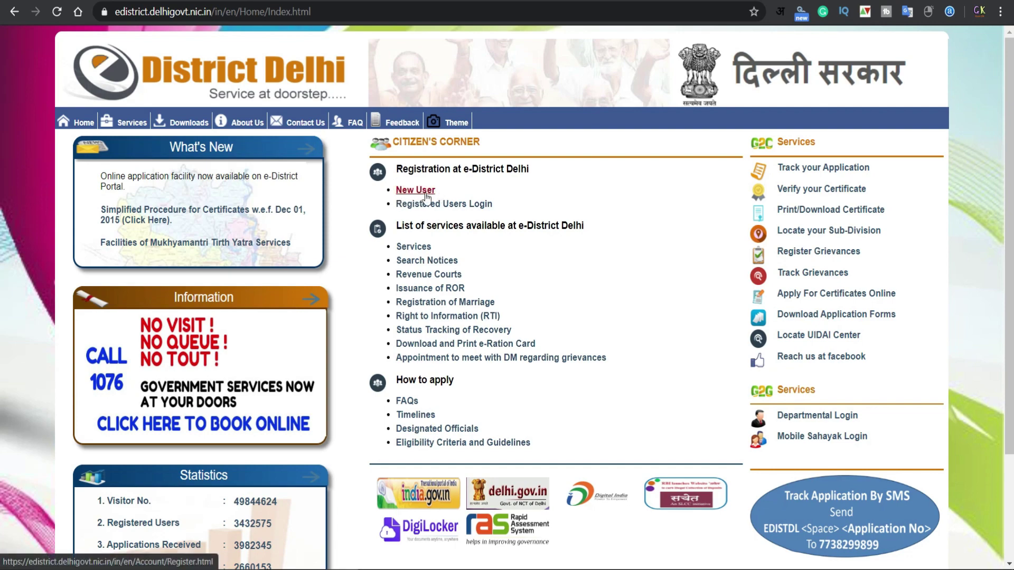
scroll(426, 198, up, 5)
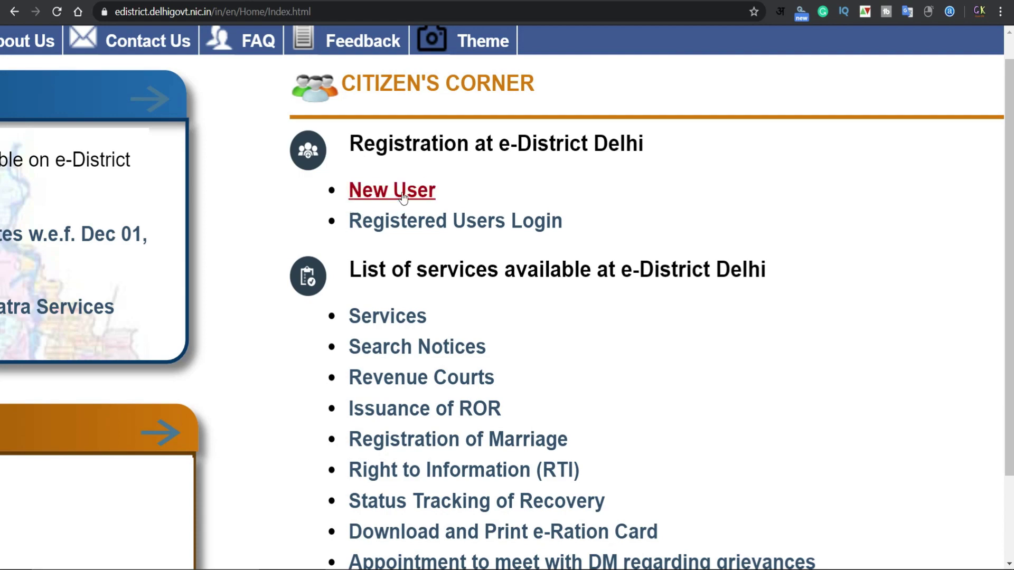
scroll(331, 203, up, 3)
scroll(331, 204, down, 4)
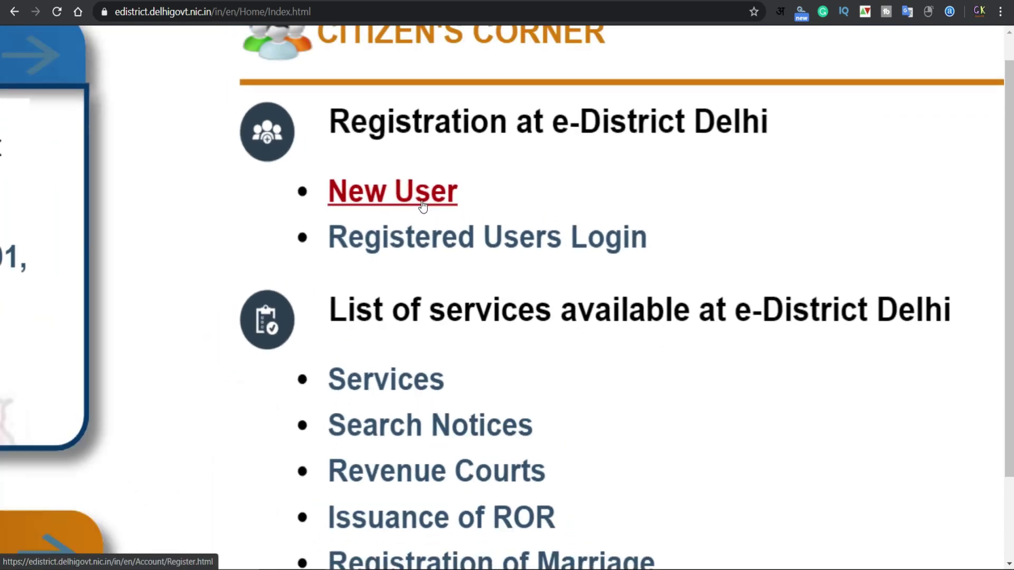
scroll(436, 171, down, 4)
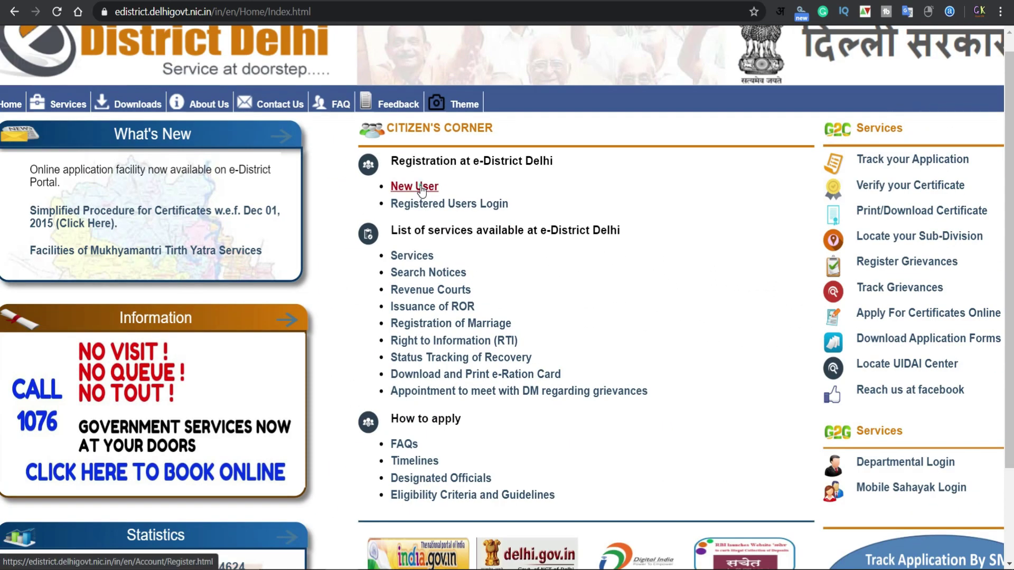
click(420, 186)
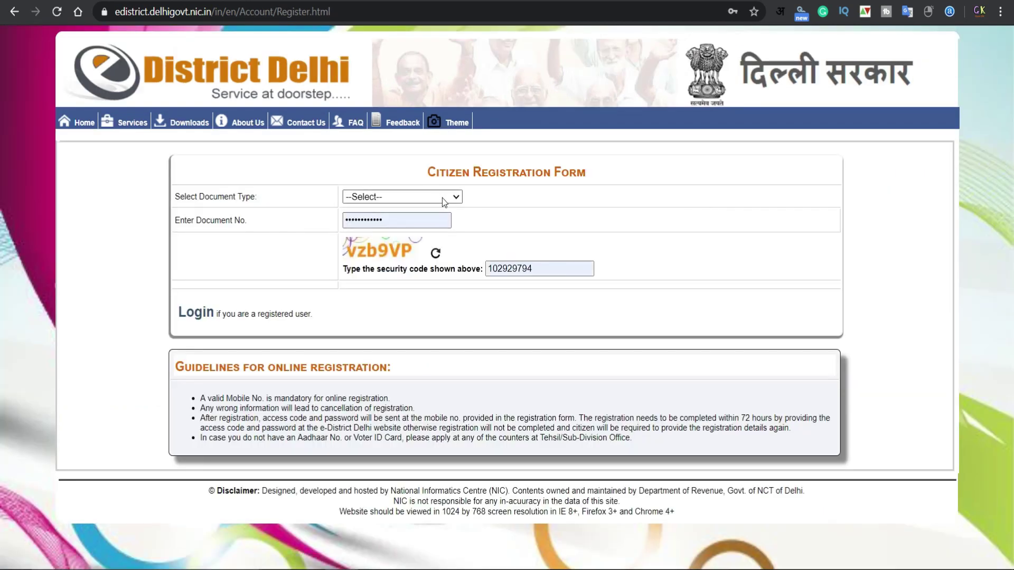
- Set the document type to Aadhaar Card in the citizen registration form, dismissing any alerts
click(453, 201)
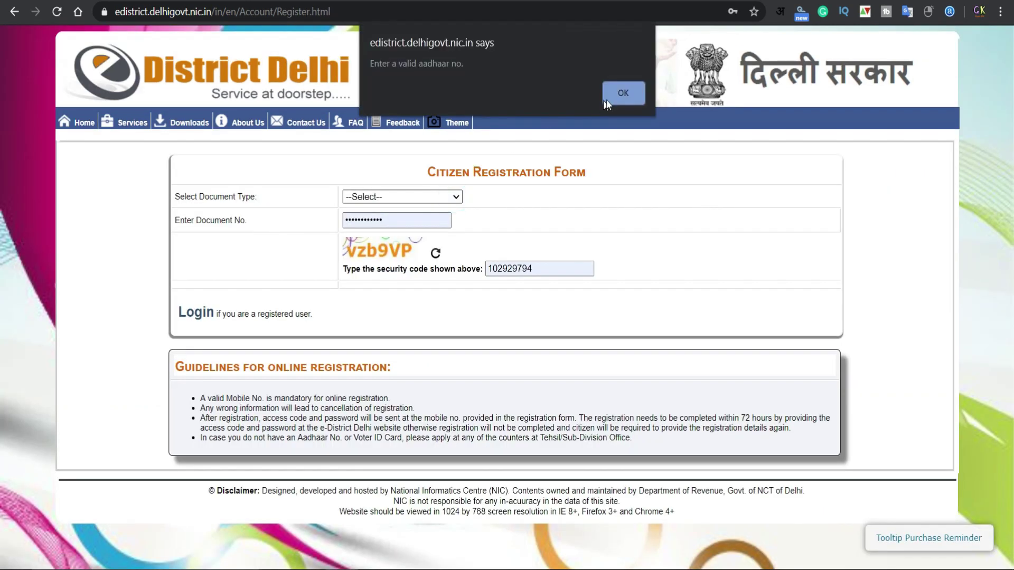
click(618, 90)
click(621, 92)
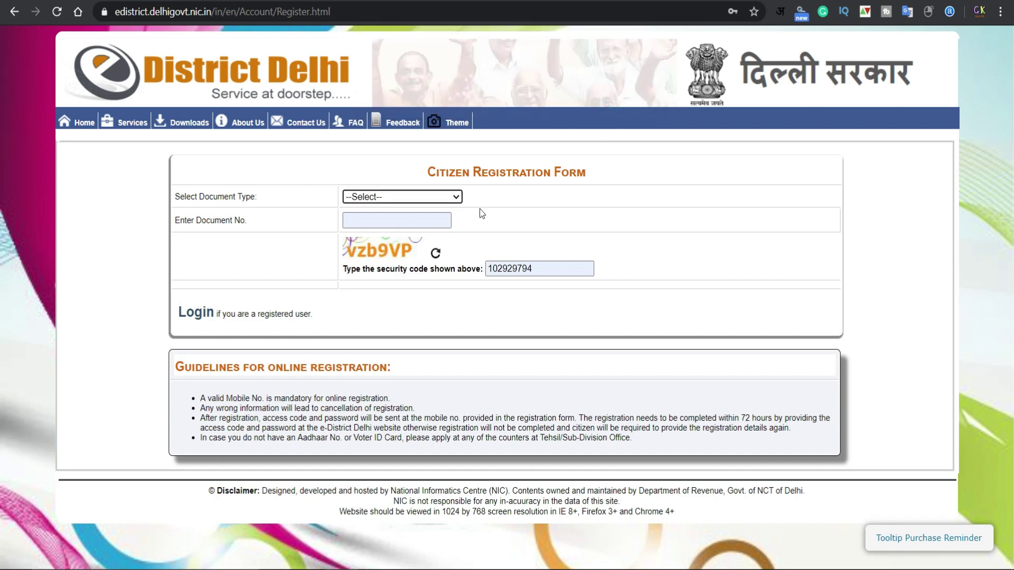
click(453, 202)
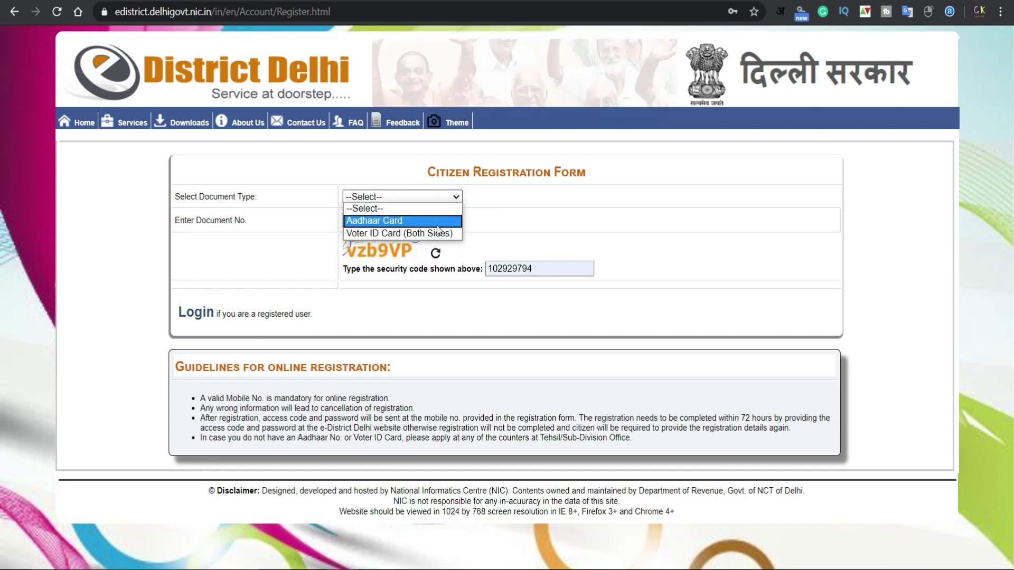
click(517, 208)
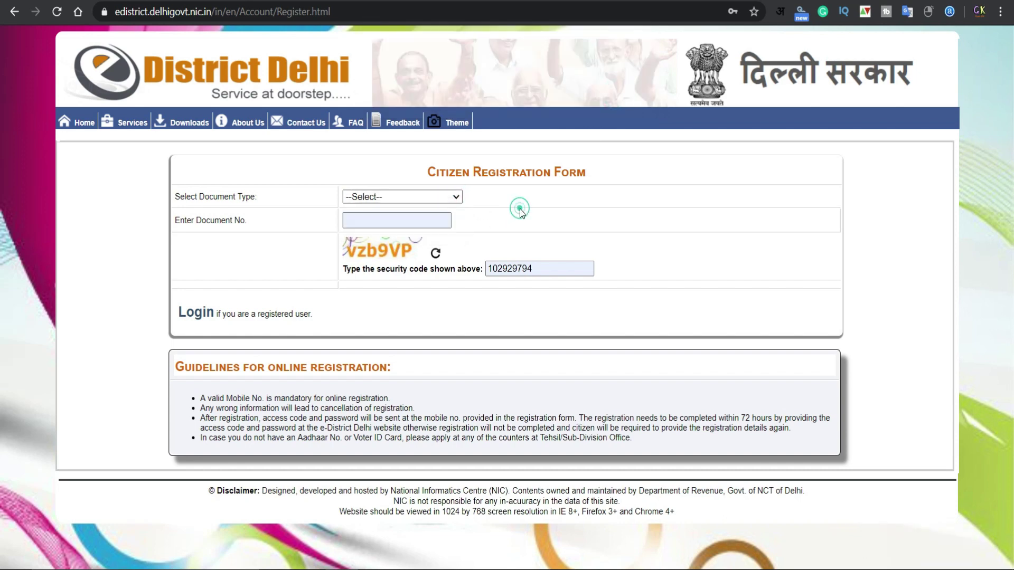
click(409, 221)
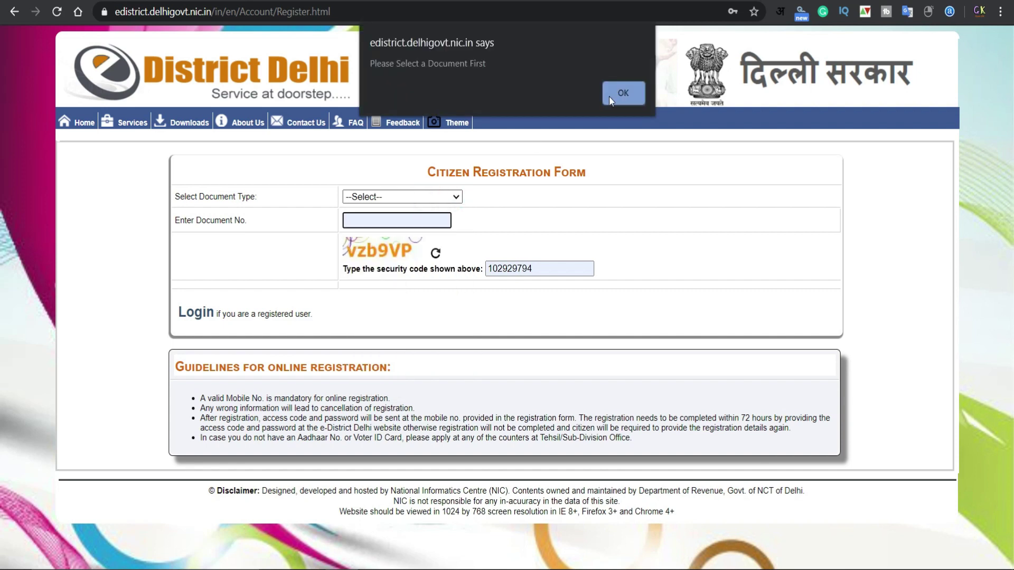
click(615, 93)
click(452, 196)
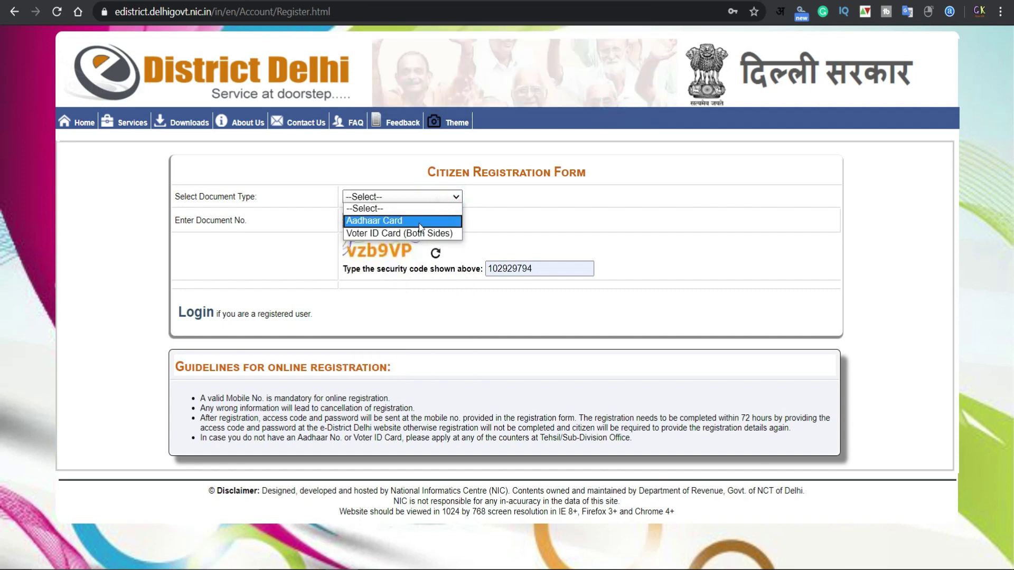
click(420, 221)
click(546, 223)
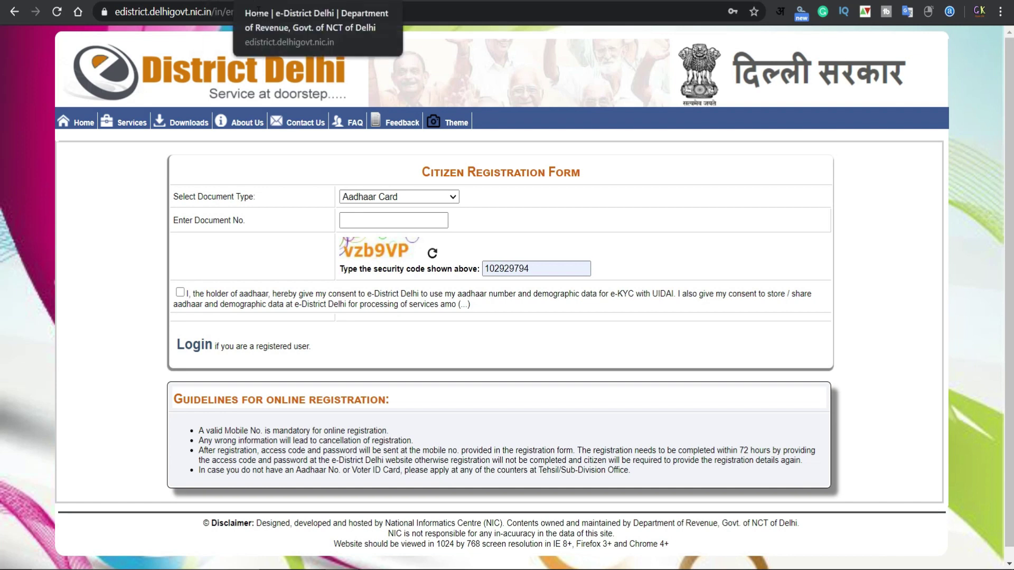
- Return to the portal's home page and log in as a registered user, entering the displayed captcha code
click(83, 125)
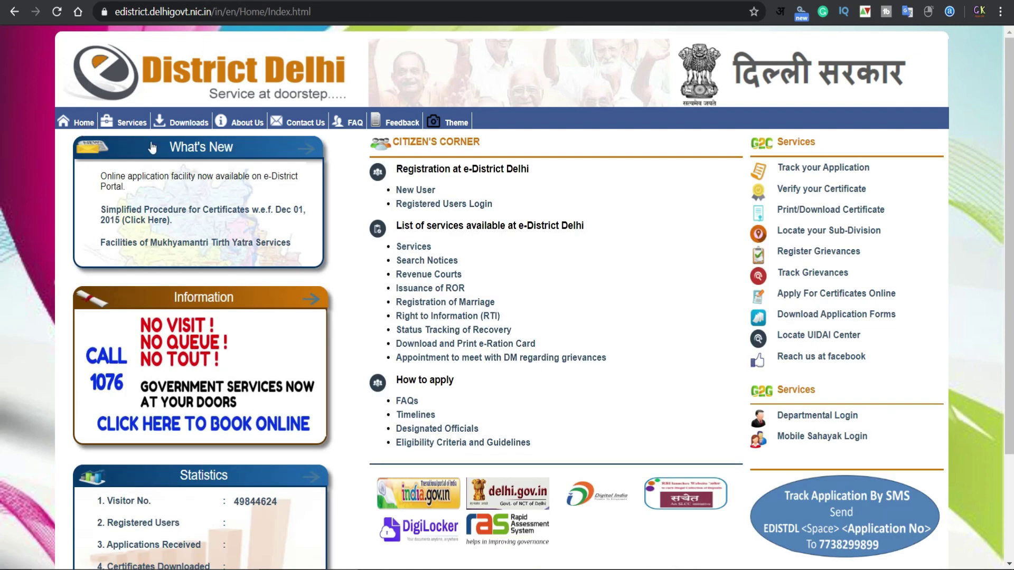
click(429, 205)
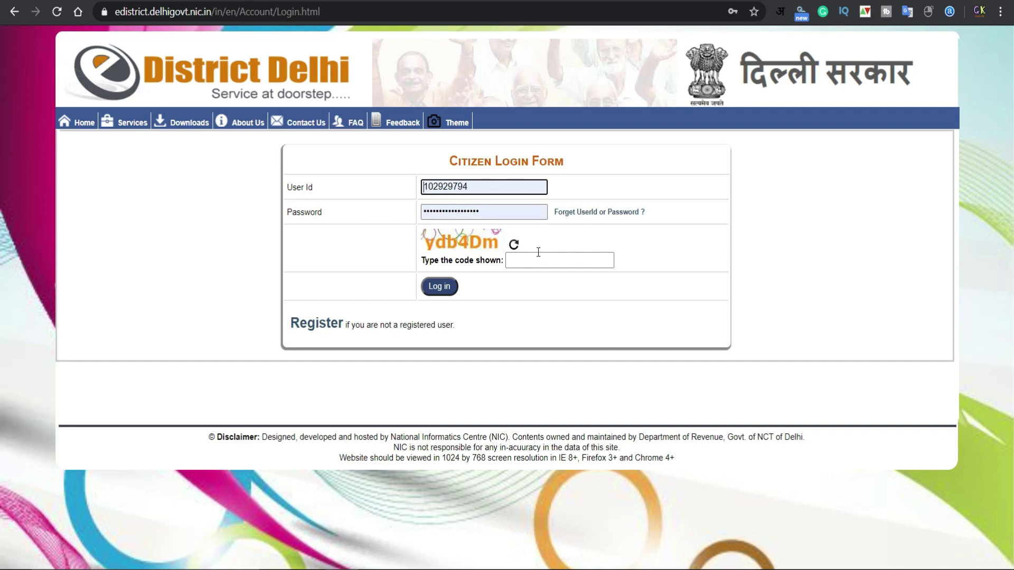
click(549, 265)
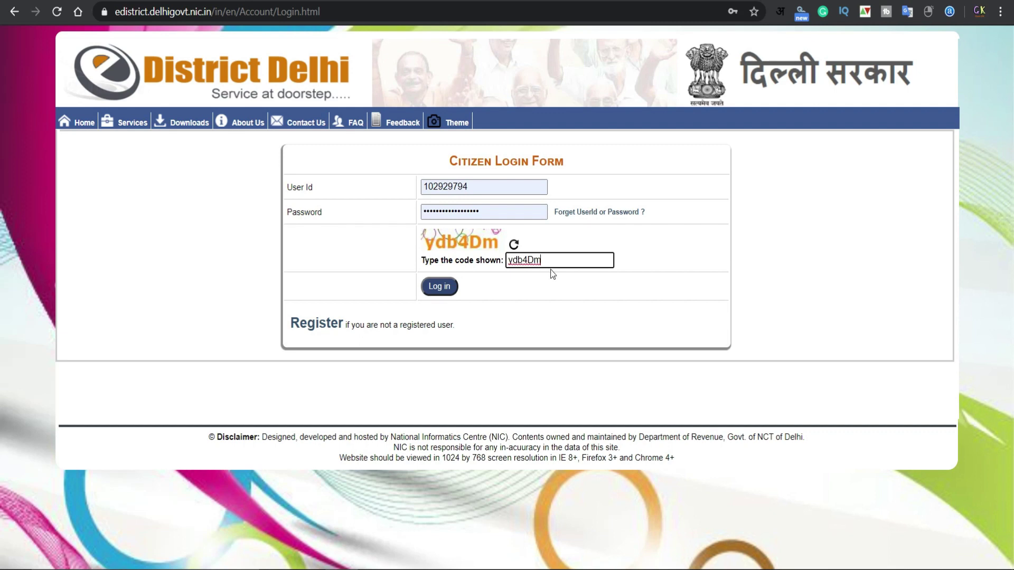
click(436, 288)
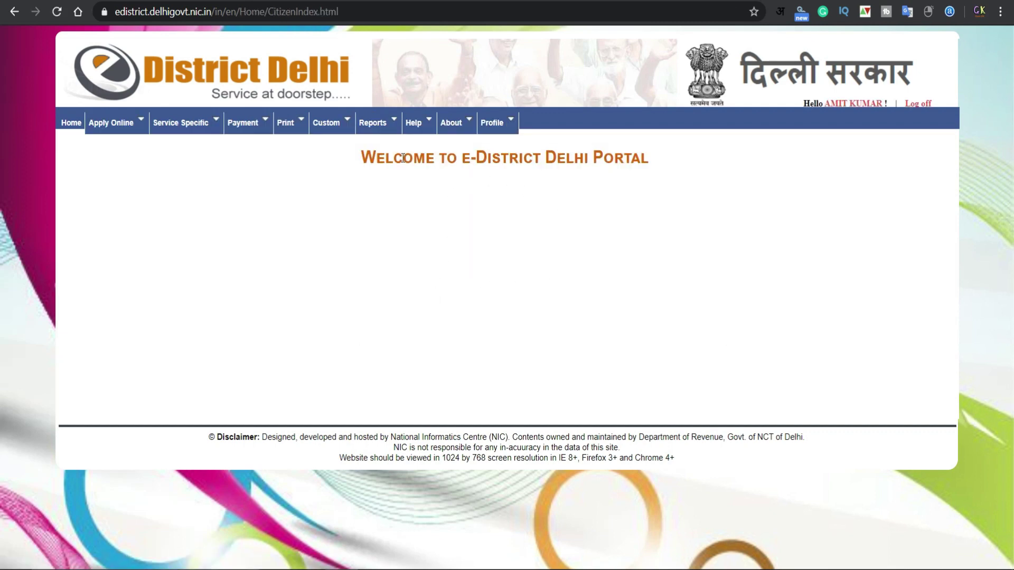
- Open the list of services available for online application through Apply for Services
drag(355, 158, 691, 169)
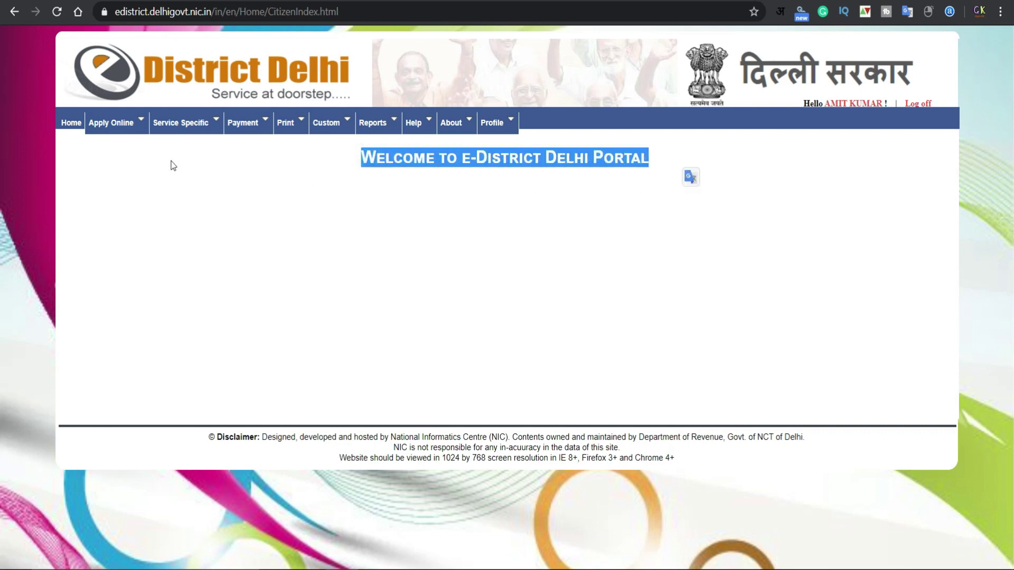
mouse_move(133, 125)
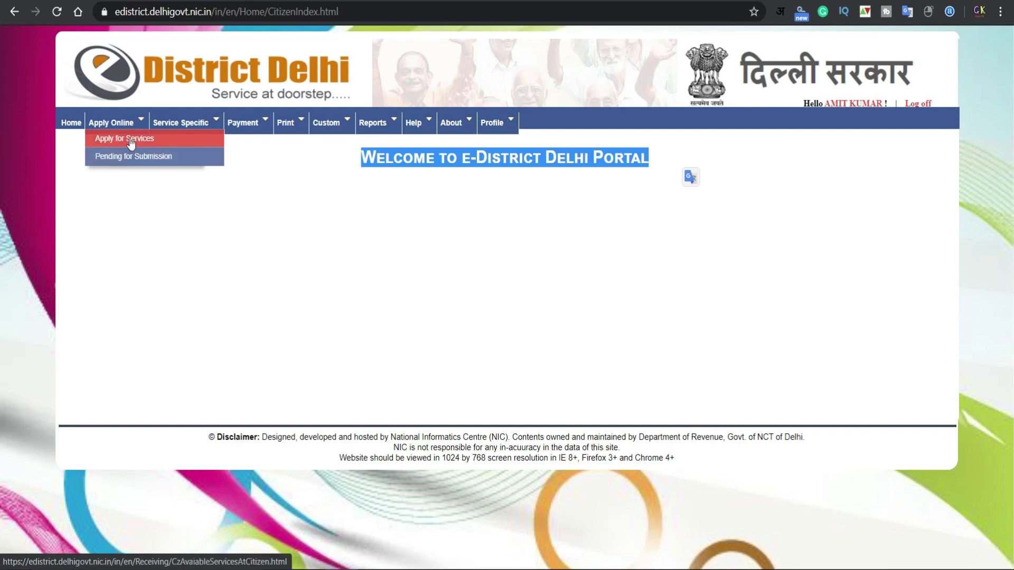
click(129, 138)
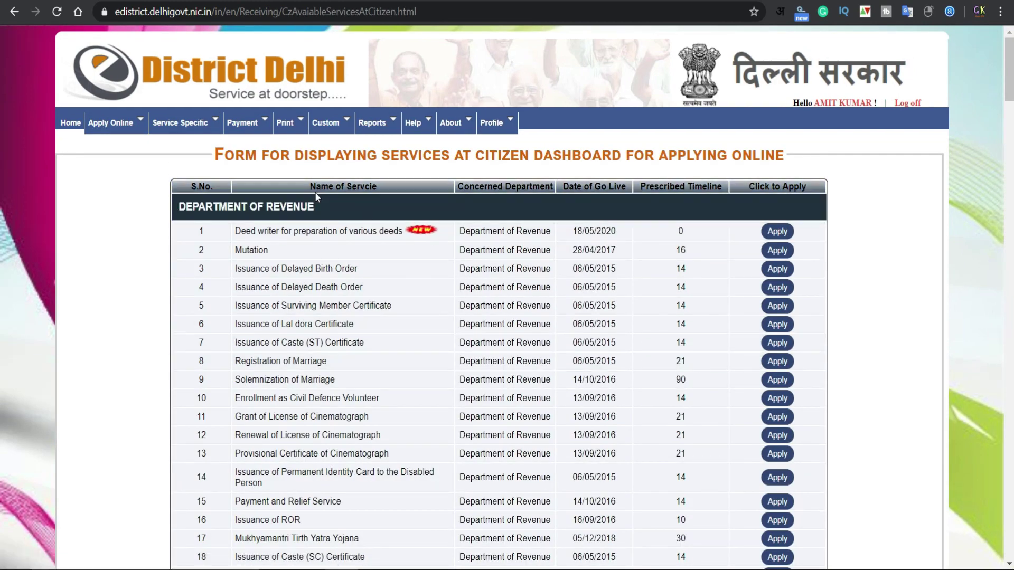
- Examine the online services list down to its last entry, including the services in the Transport section
scroll(315, 192, down, 15)
scroll(303, 225, down, 20)
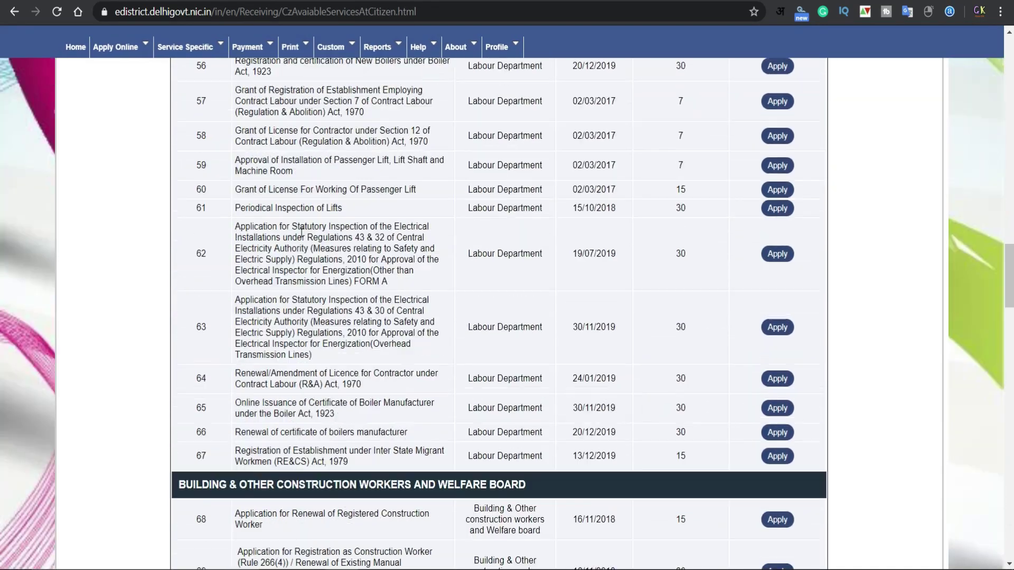
scroll(301, 238, down, 20)
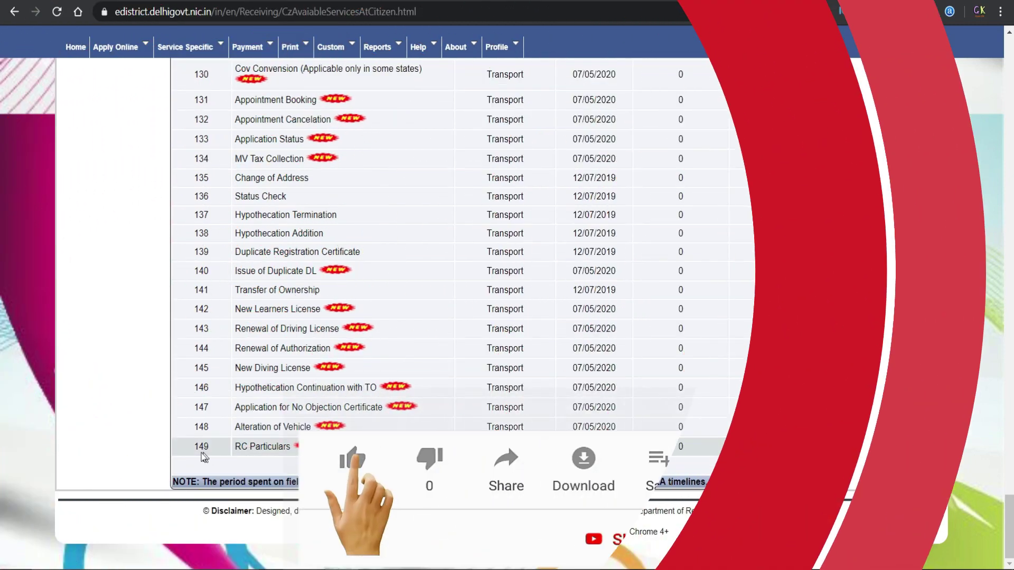
double_click(202, 446)
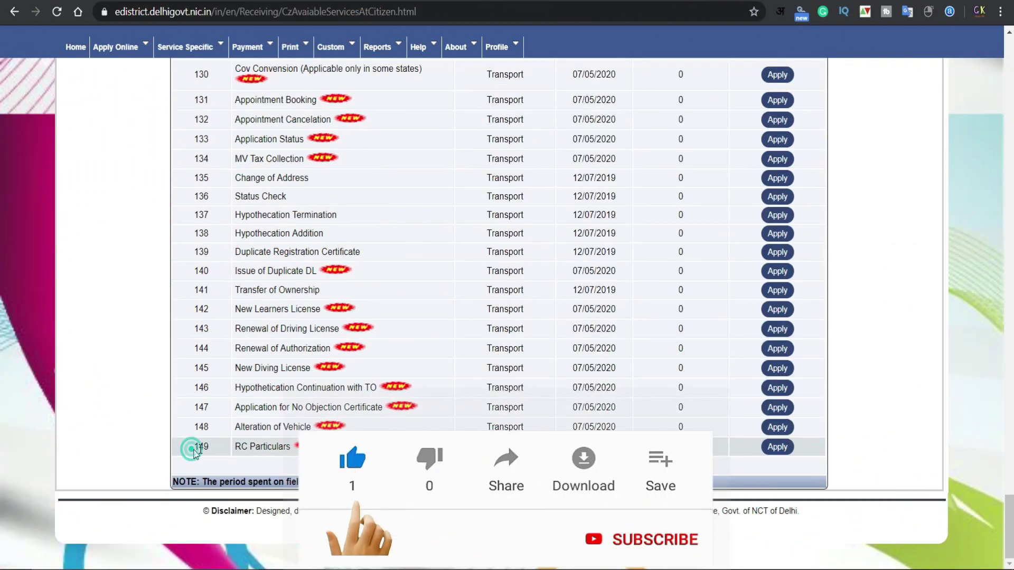
scroll(410, 431, up, 14)
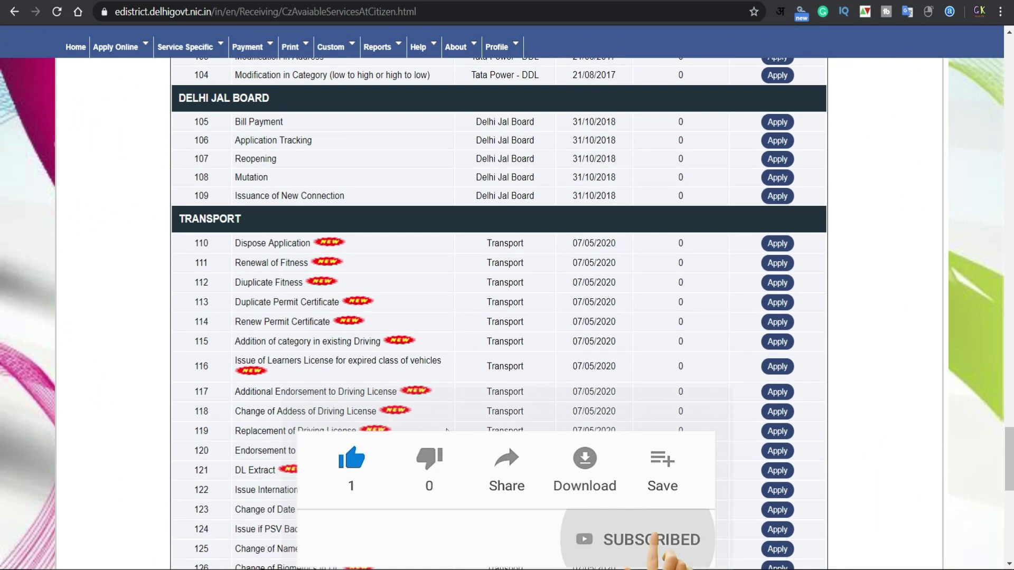
scroll(446, 430, down, 4)
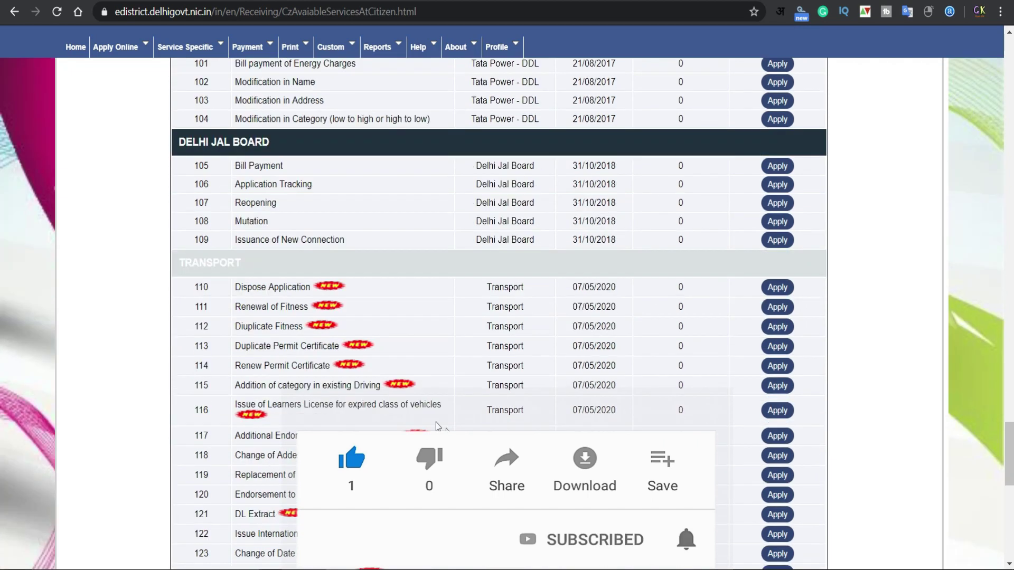
scroll(416, 341, down, 3)
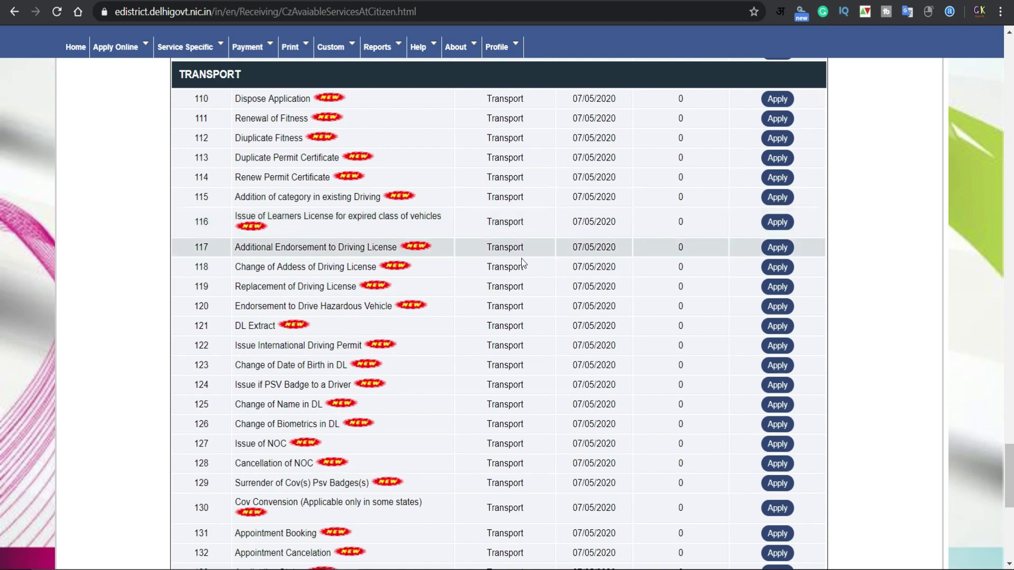
scroll(501, 300, up, 4)
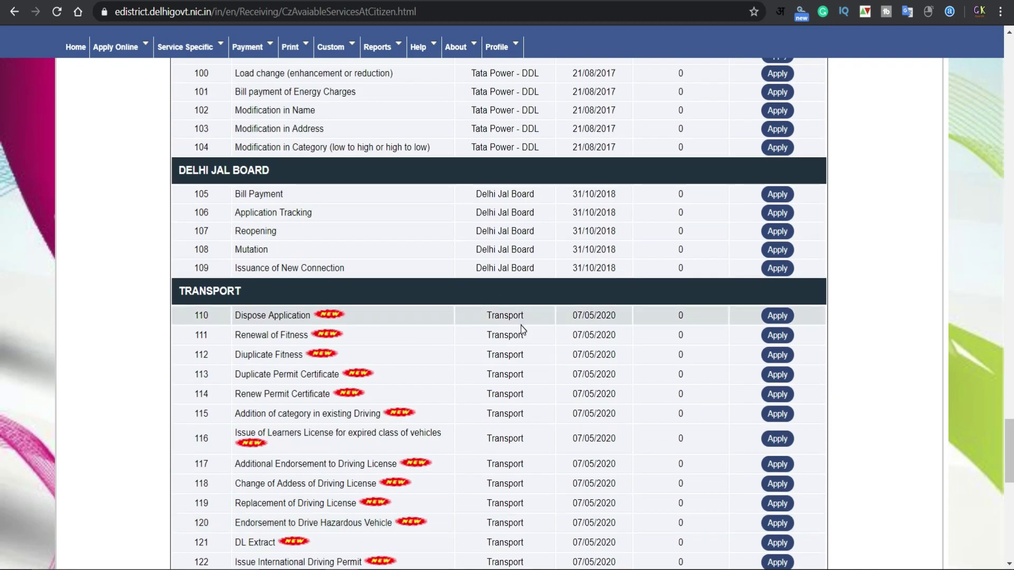
scroll(520, 325, down, 12)
scroll(520, 326, up, 7)
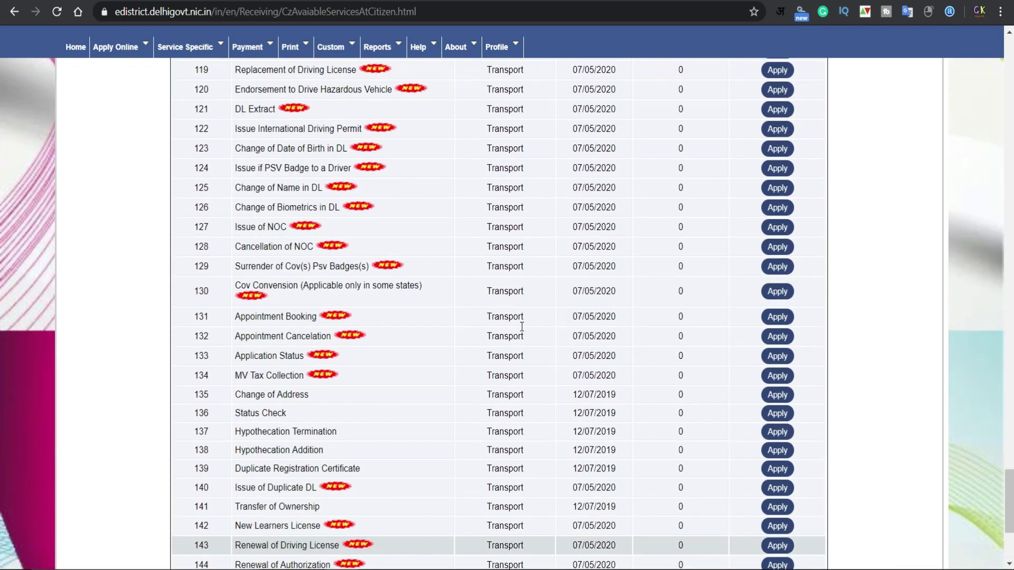
- Review the services of the other departments, from Delhi Jal Board back up to the Department of Revenue
scroll(520, 326, up, 8)
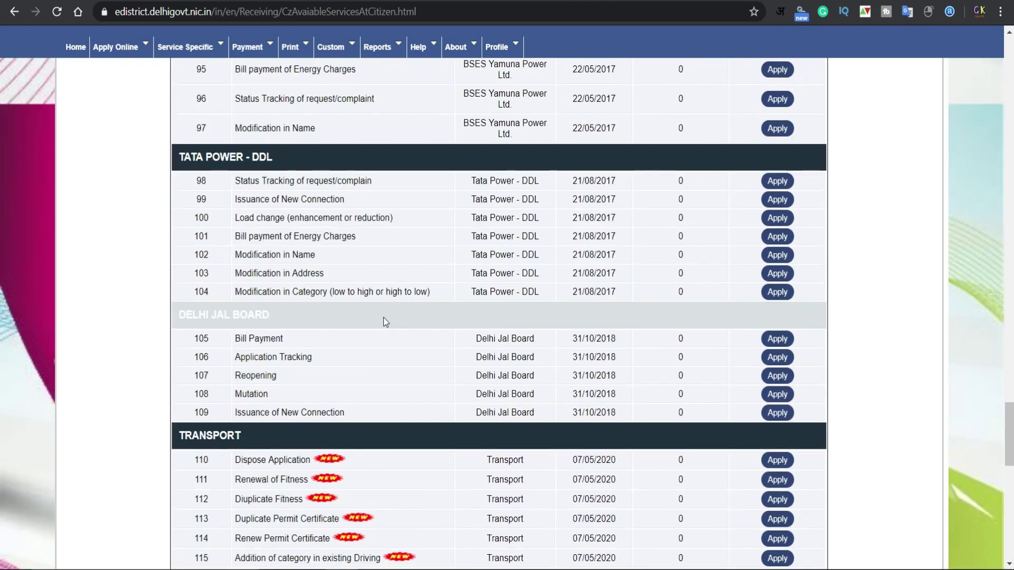
scroll(338, 356, up, 13)
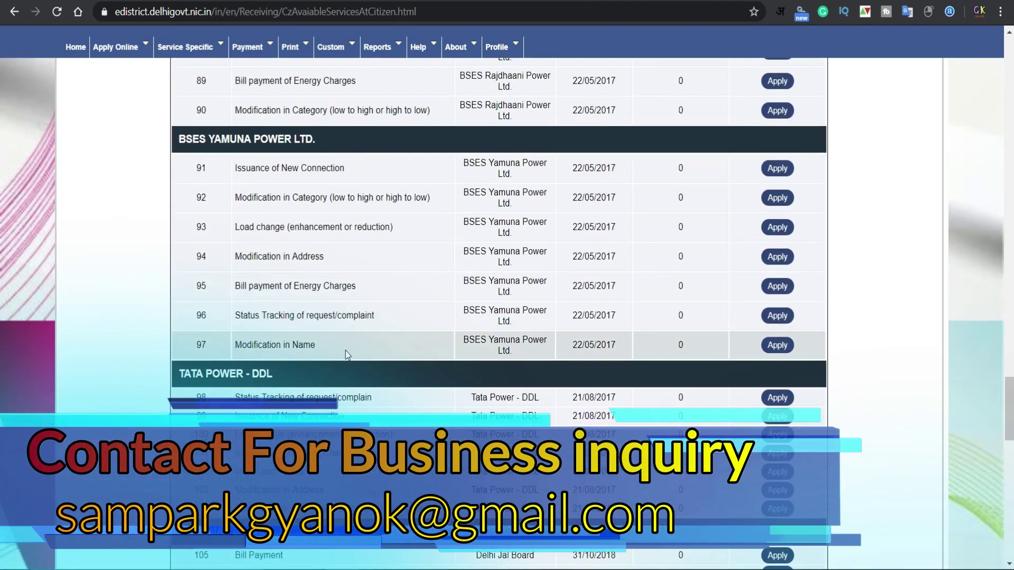
scroll(347, 353, up, 10)
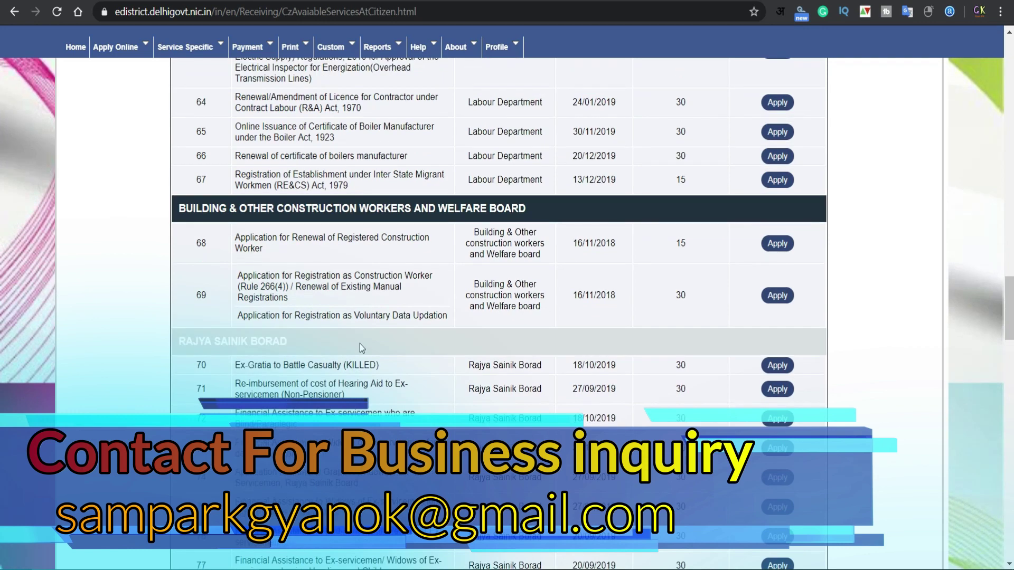
scroll(362, 324, up, 10)
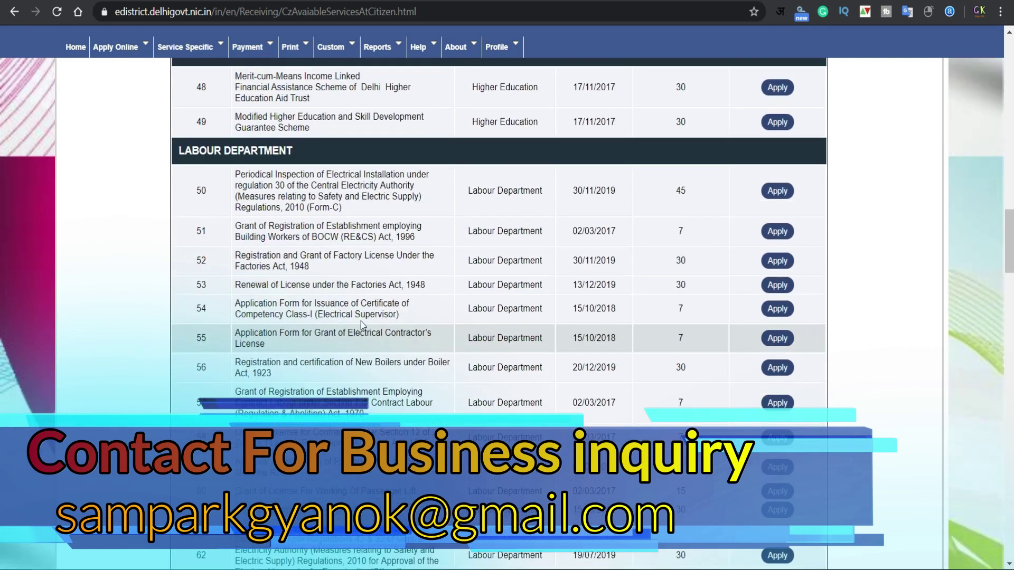
scroll(360, 322, up, 4)
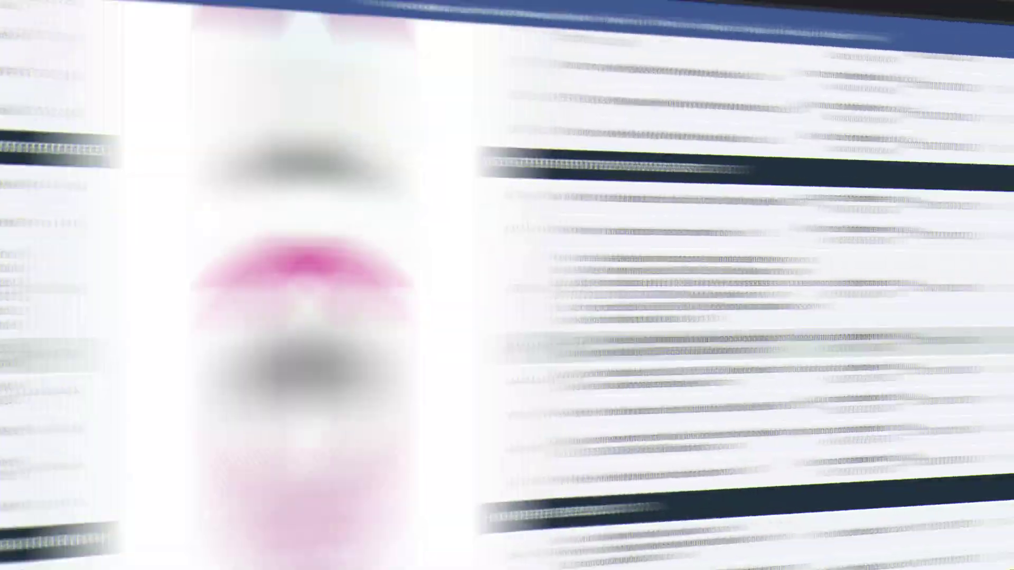
scroll(403, 393, up, 13)
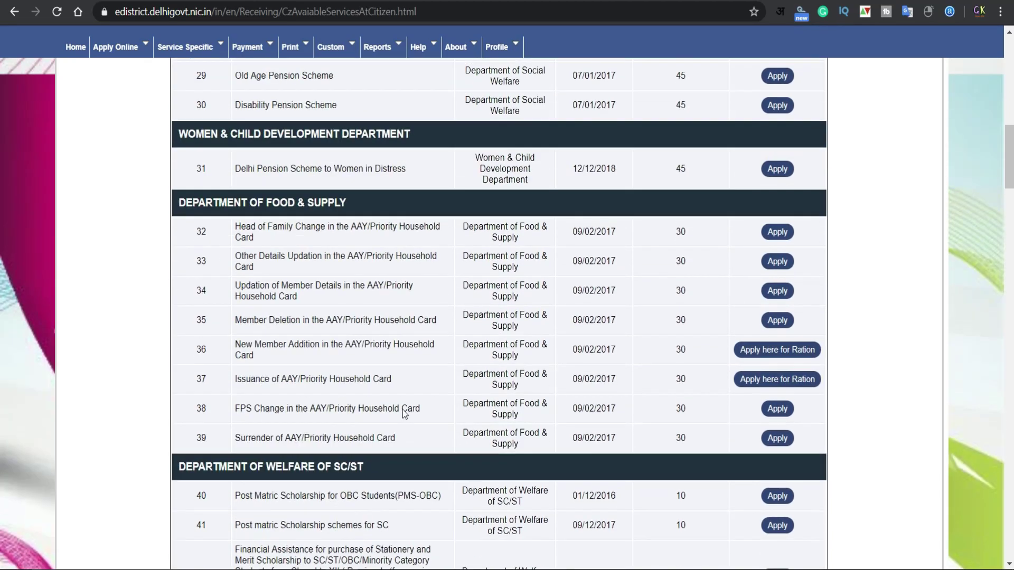
scroll(391, 400, up, 6)
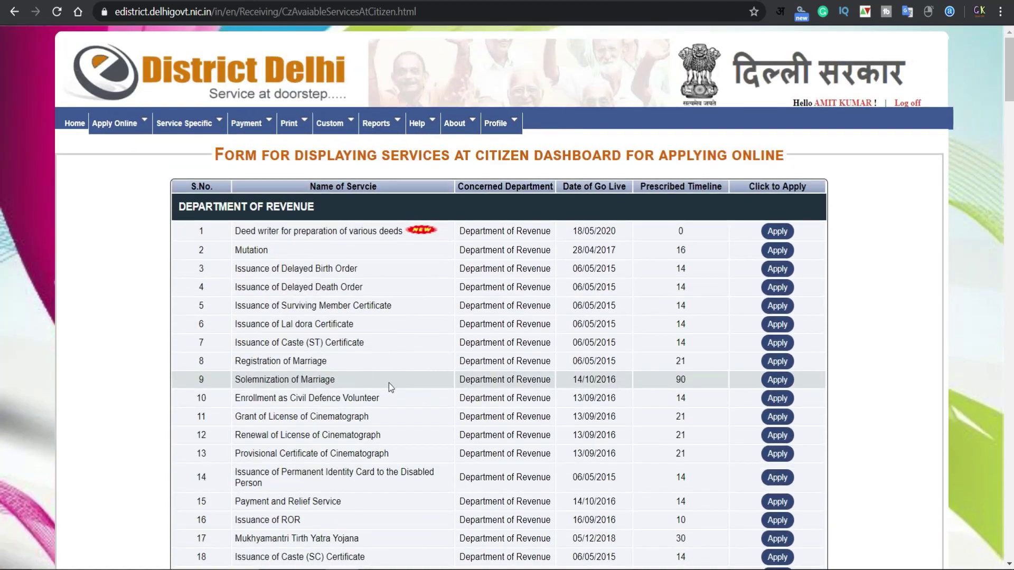
- Examine the Department of Revenue services that can be applied for online, including the caste, domicile and income certificates
scroll(419, 331, down, 5)
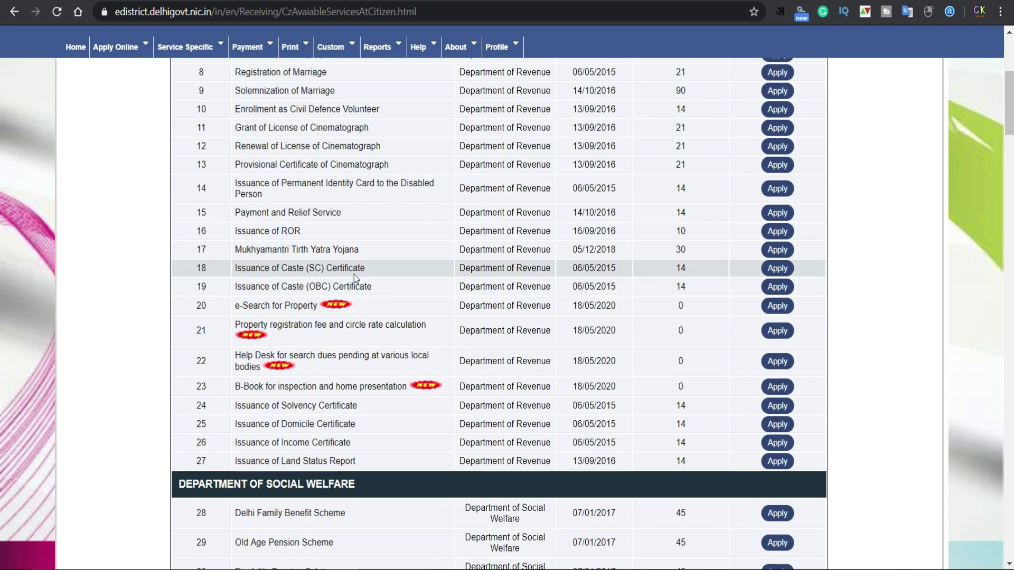
scroll(410, 281, down, 1)
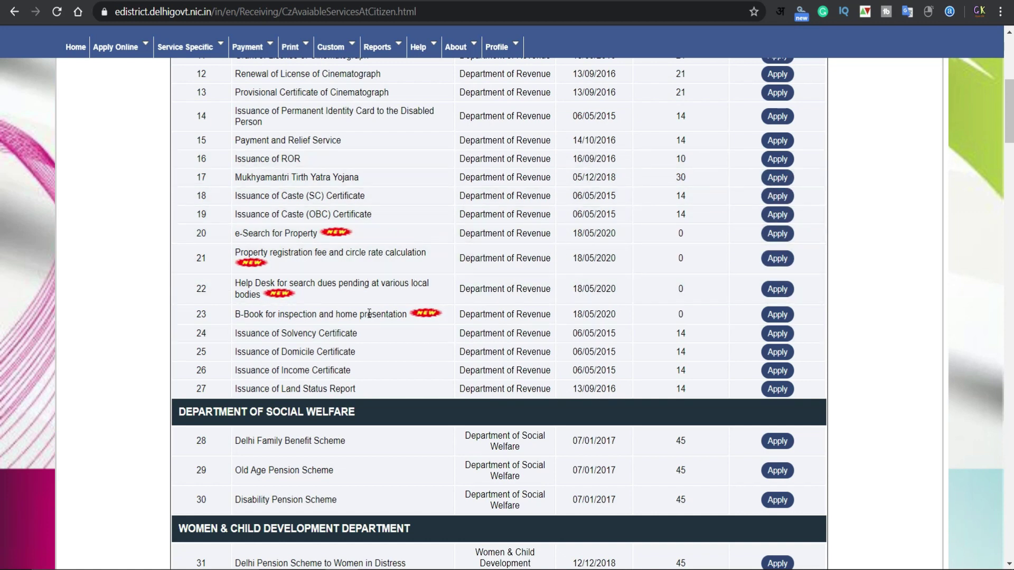
scroll(400, 242, up, 3)
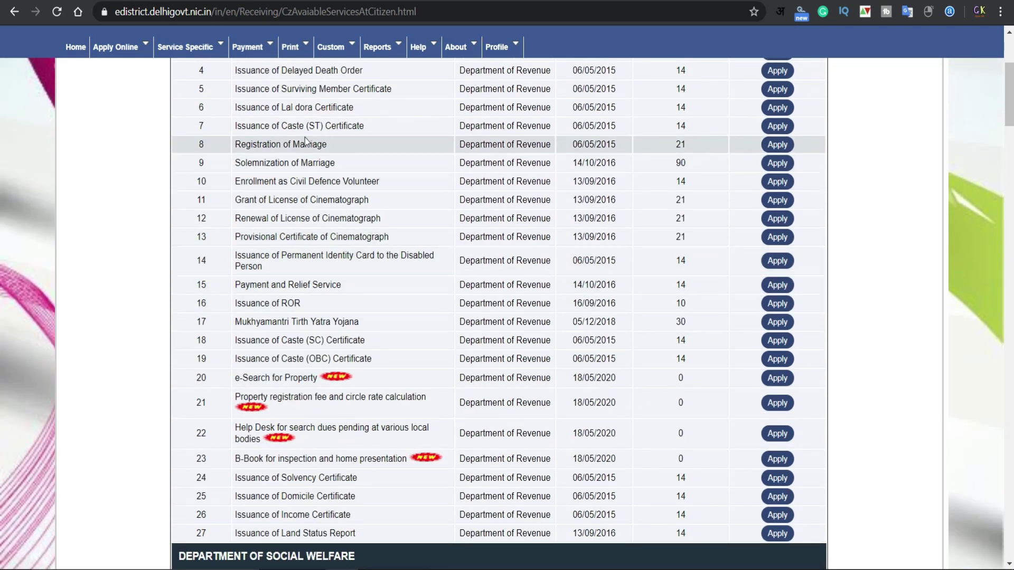
scroll(293, 152, up, 2)
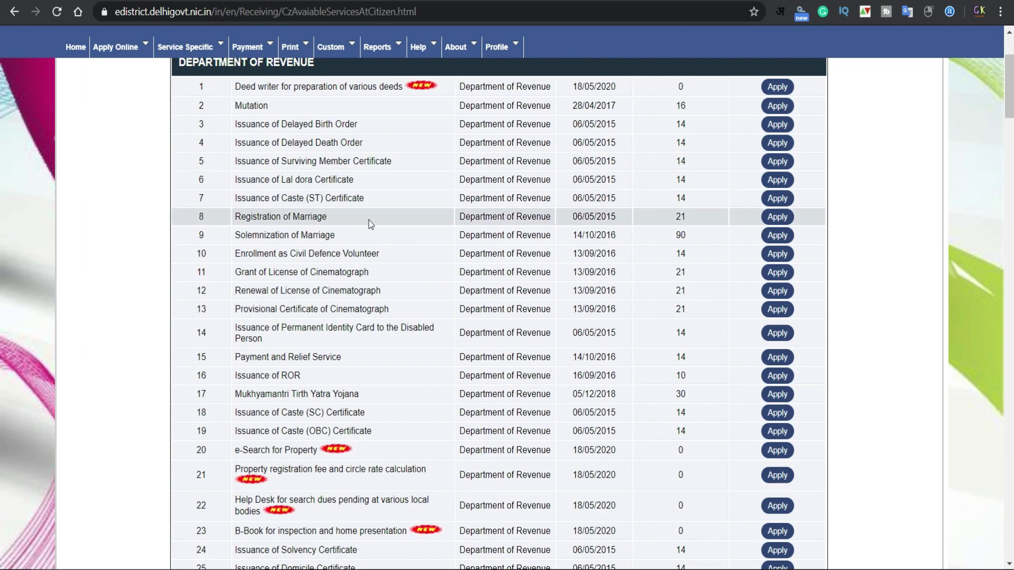
scroll(358, 281, down, 3)
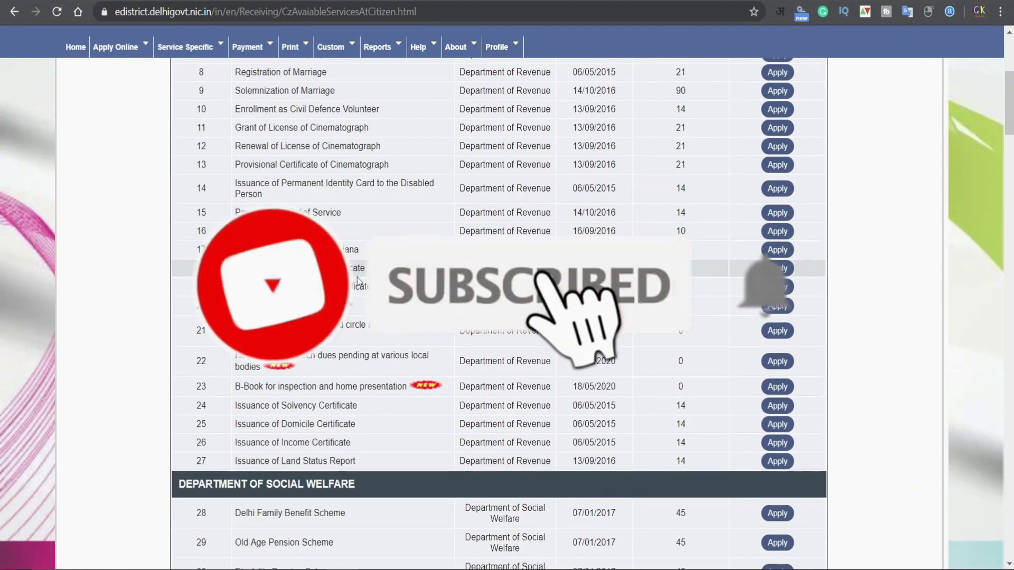
scroll(359, 274, up, 4)
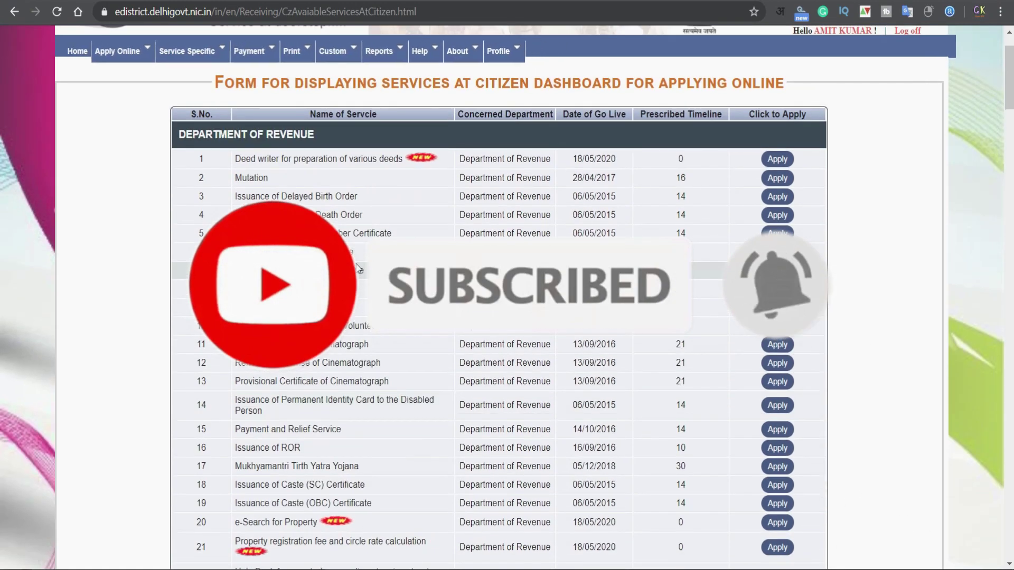
scroll(358, 268, down, 2)
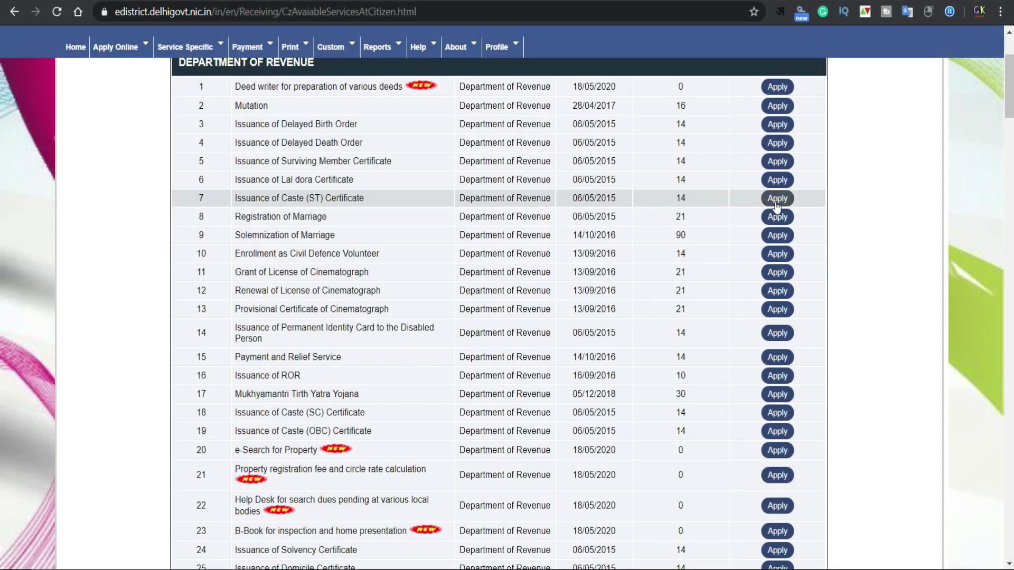
- Start an application for Issuance of Caste (ST) Certificate and check the processing days and personal details on its form
click(782, 200)
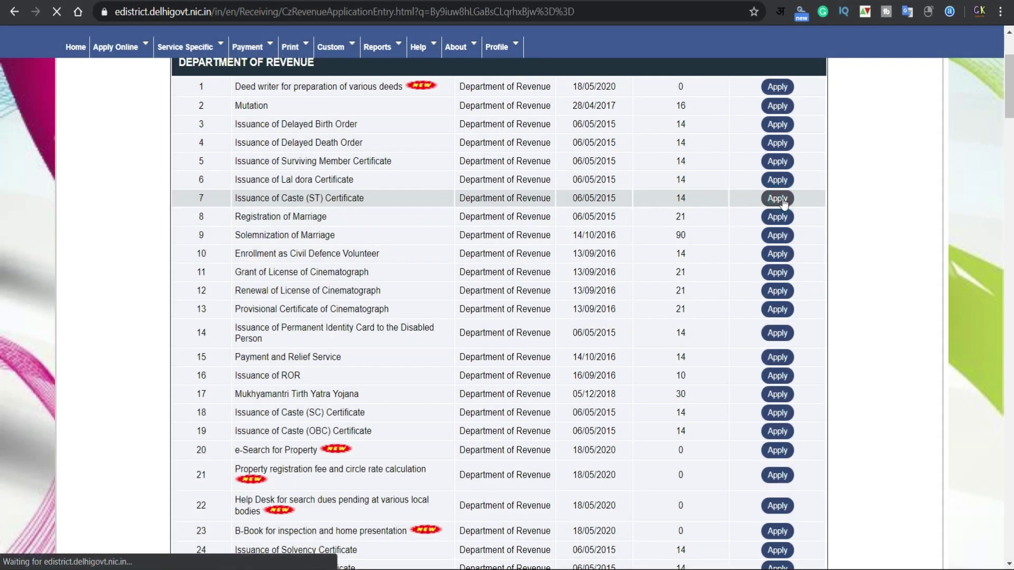
scroll(479, 312, down, 2)
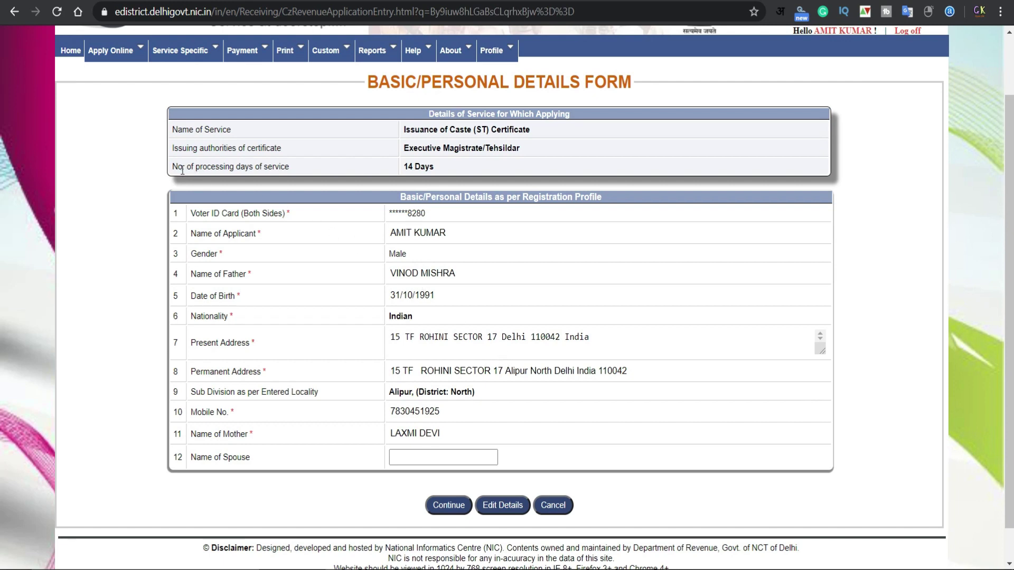
drag(182, 170, 455, 167)
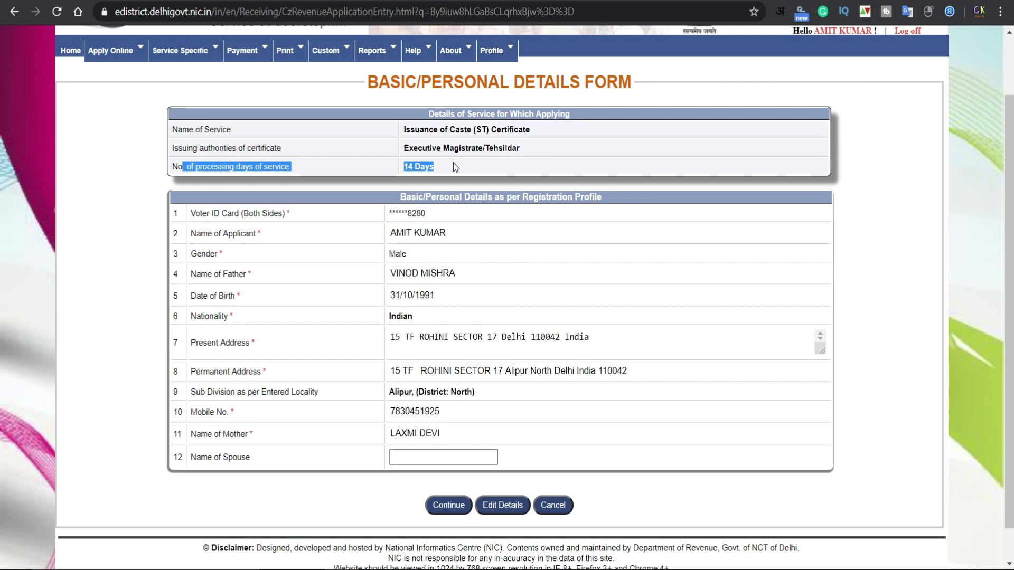
click(454, 165)
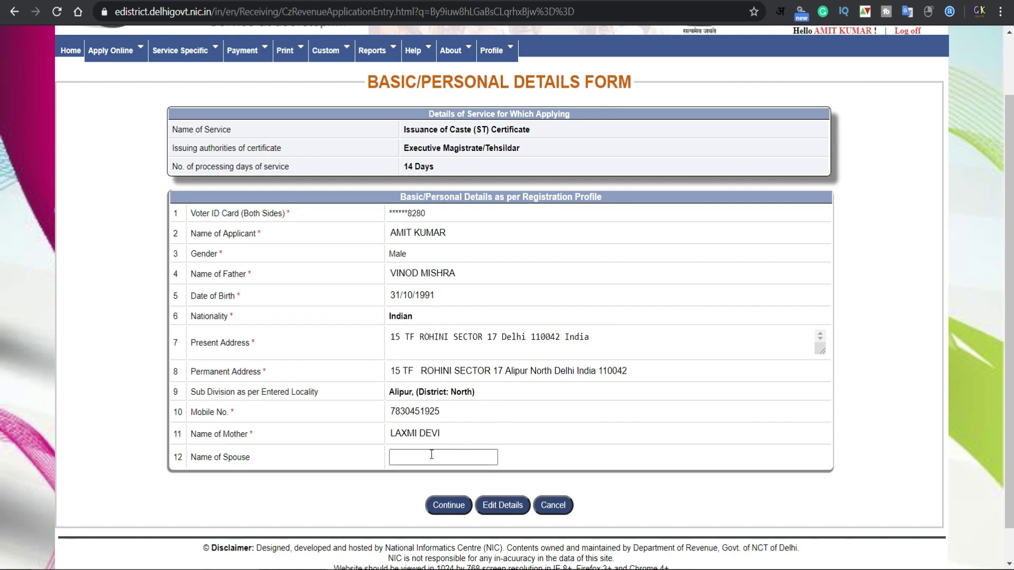
- Open the applicant's registration profile for editing and submit its details for update without changing them
click(491, 507)
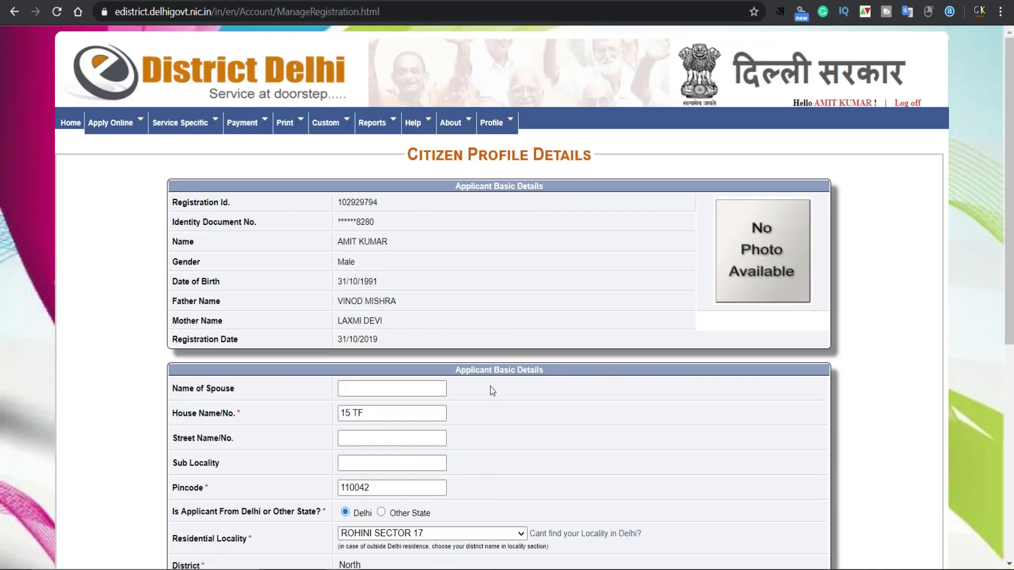
scroll(490, 385, down, 7)
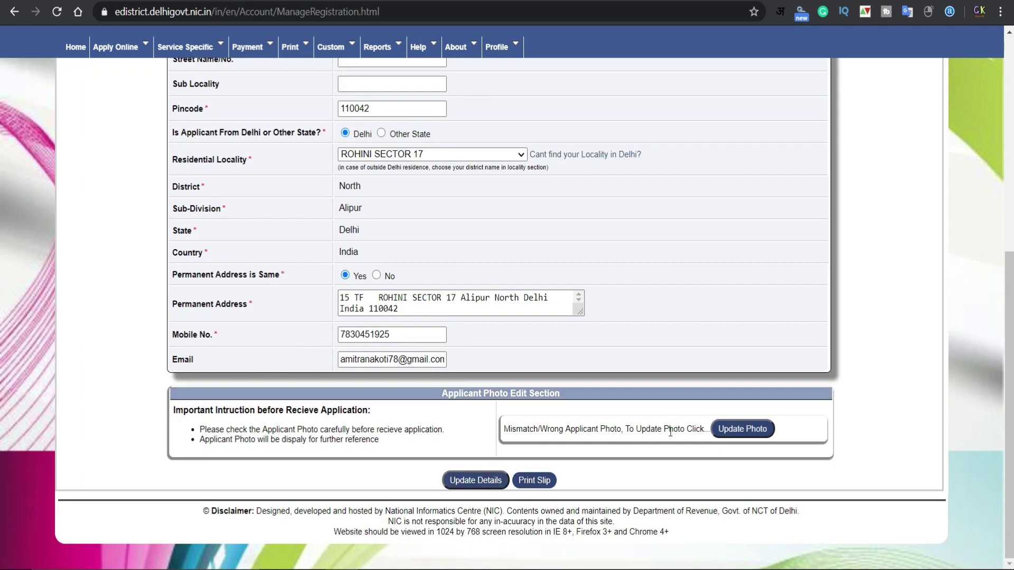
click(476, 483)
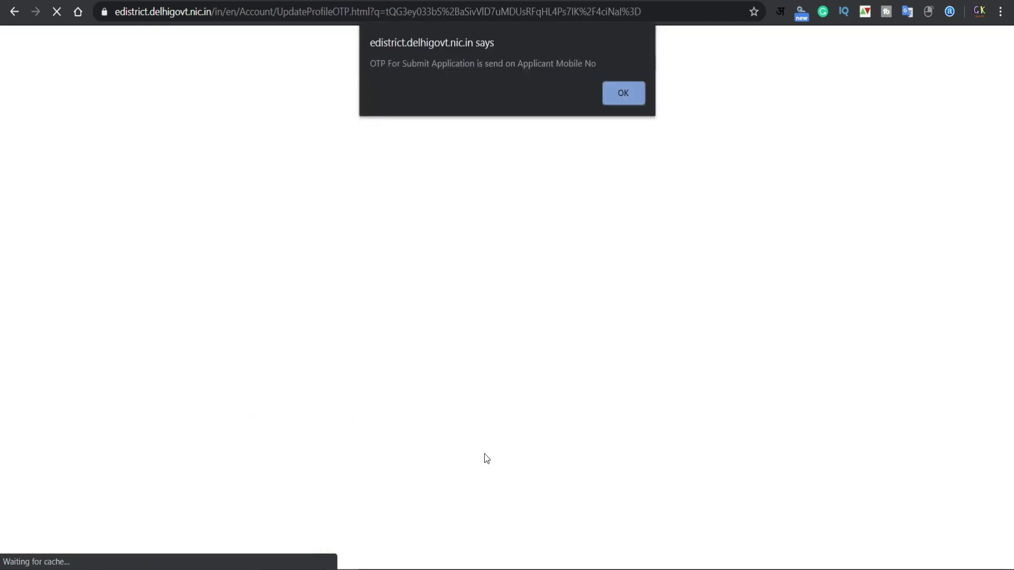
- Confirm the profile update with the OTP sent to the applicant's mobile, and decline updating the browser's saved password
key(Return)
click(462, 305)
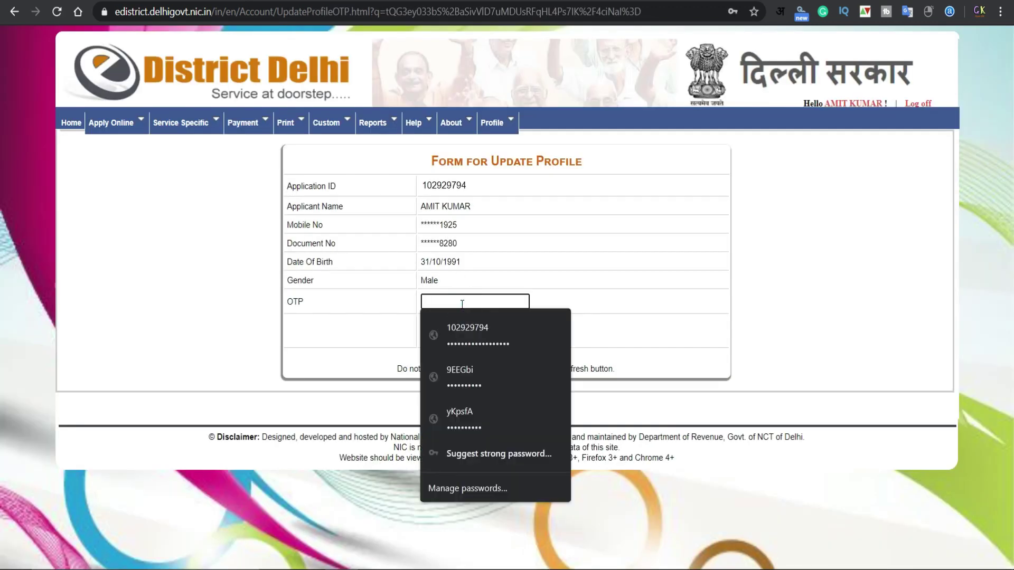
text(•••)
click(443, 328)
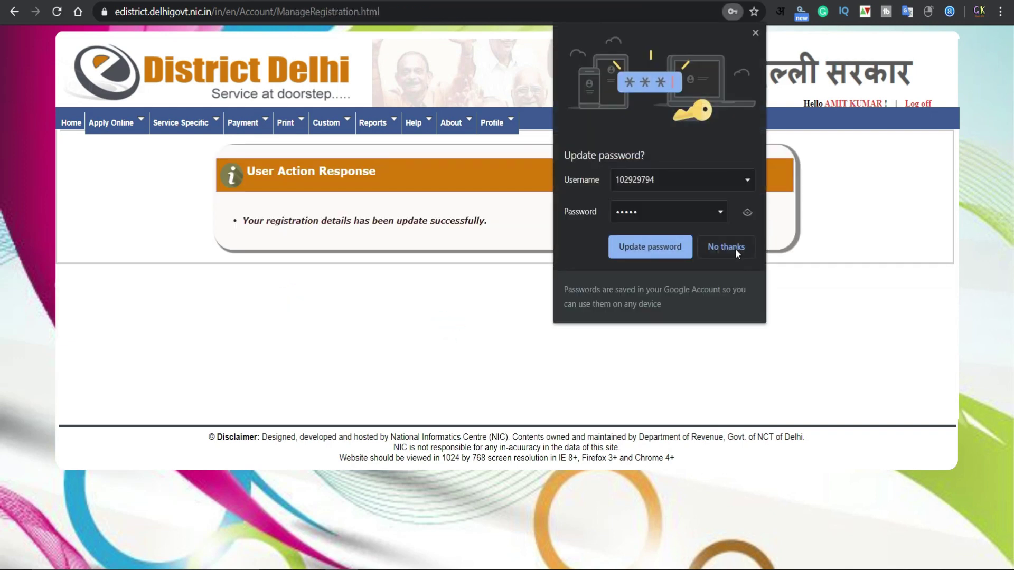
click(735, 248)
drag(244, 220, 523, 208)
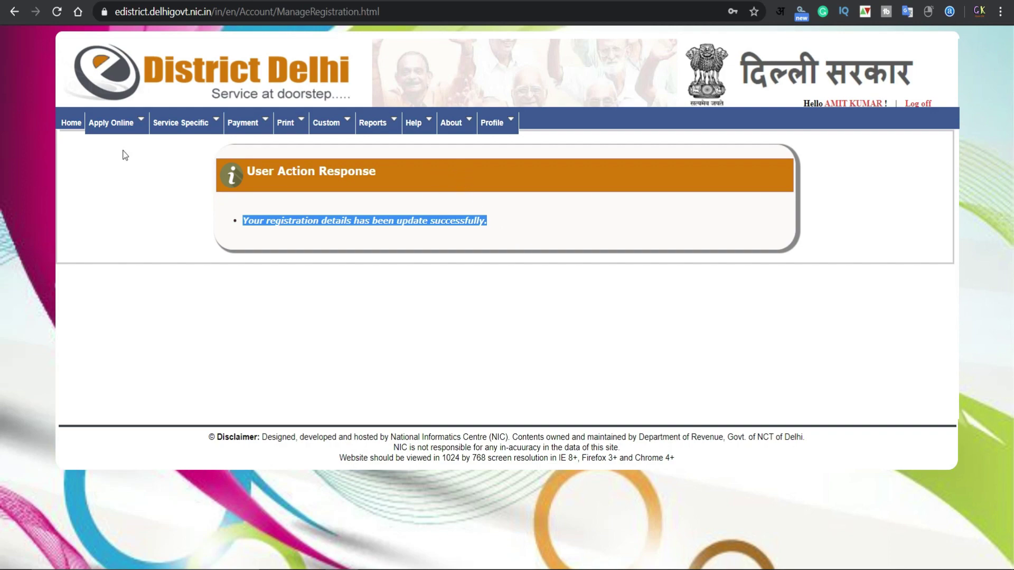
- Reopen the list of services available online and apply again for Issuance of Caste (ST) Certificate
mouse_move(118, 125)
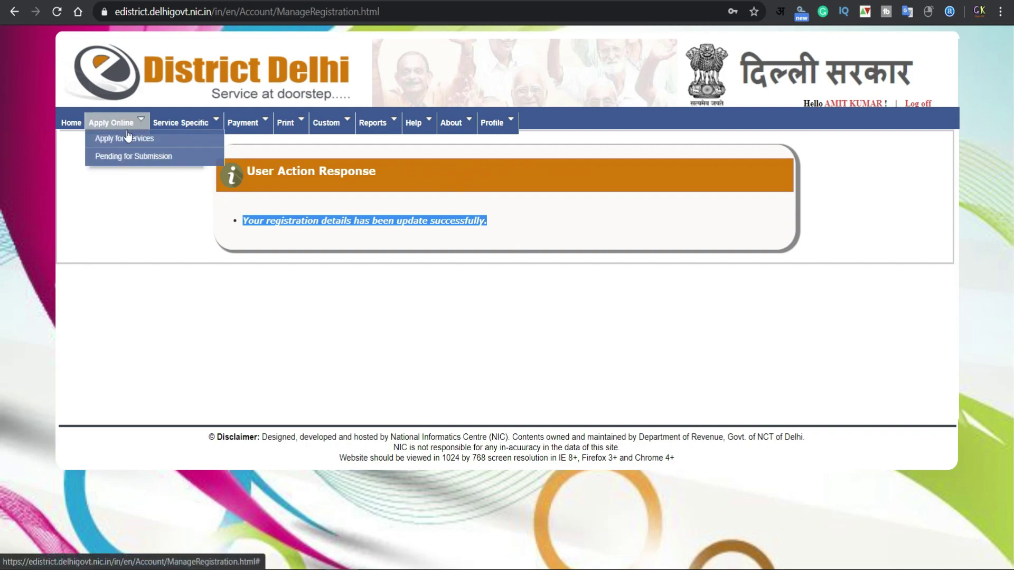
click(127, 138)
scroll(363, 323, down, 3)
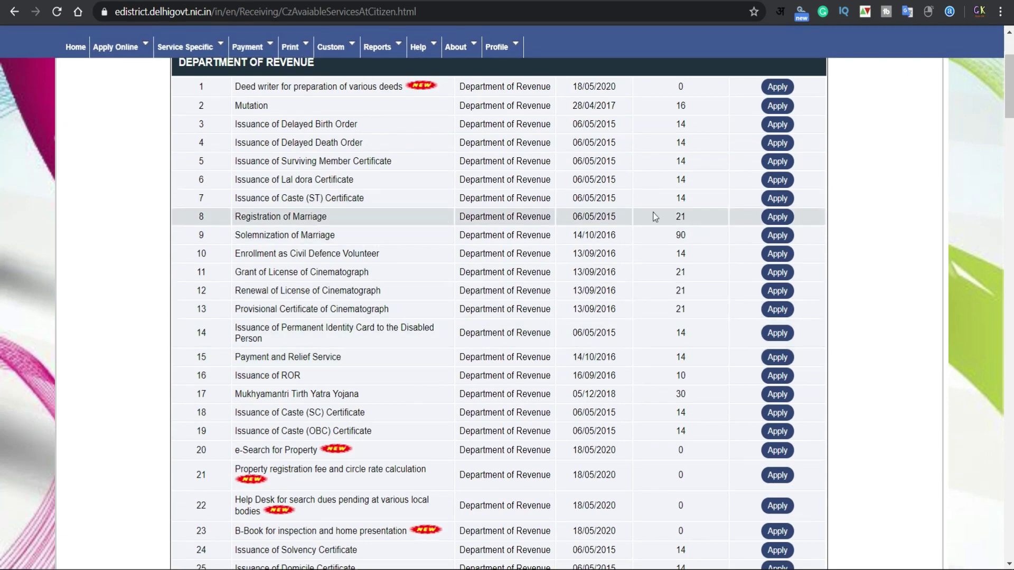
click(777, 199)
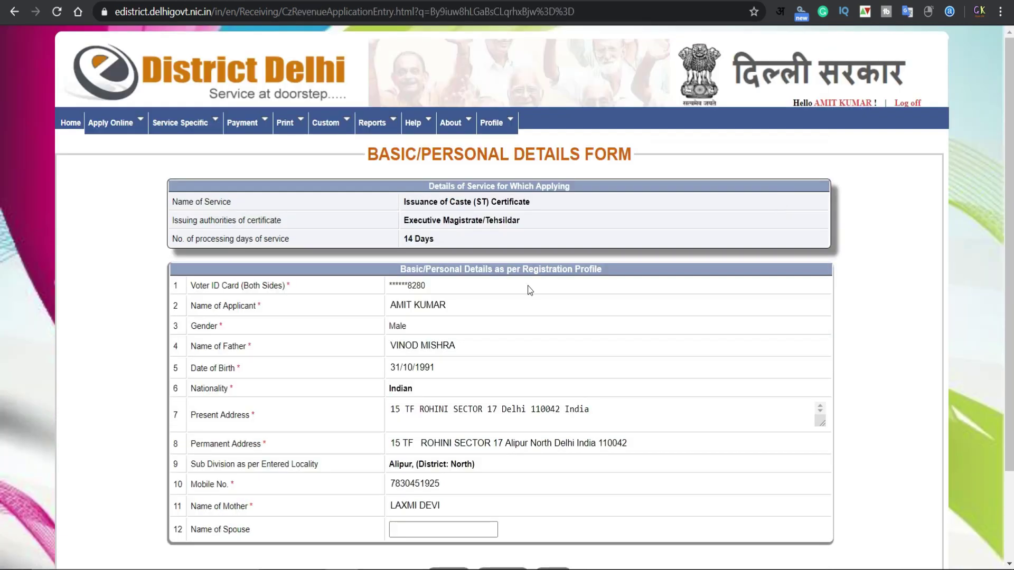
- Accept the basic personal details as registered and continue to the entry form for service related details
scroll(527, 290, down, 2)
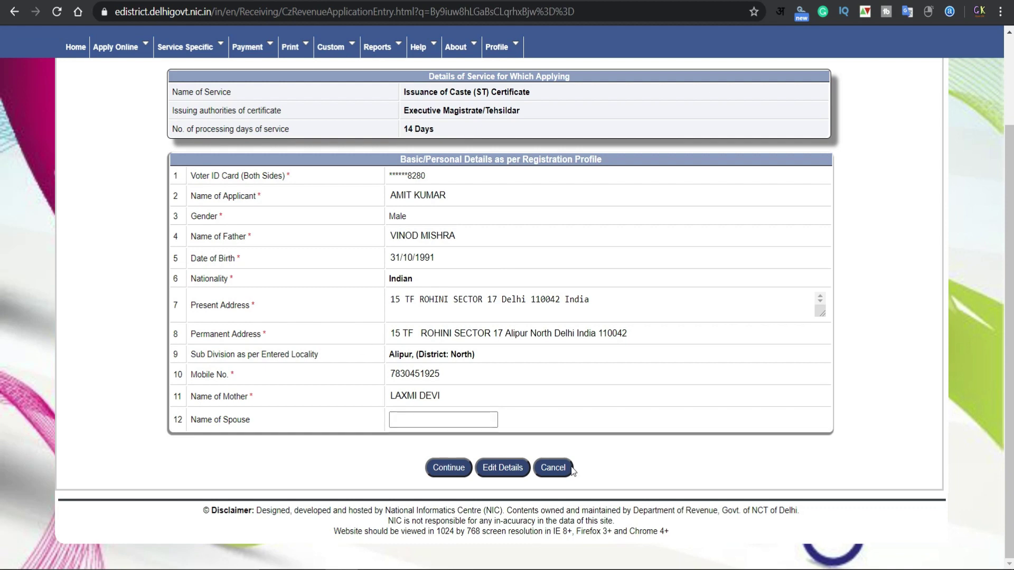
click(449, 467)
key(Return)
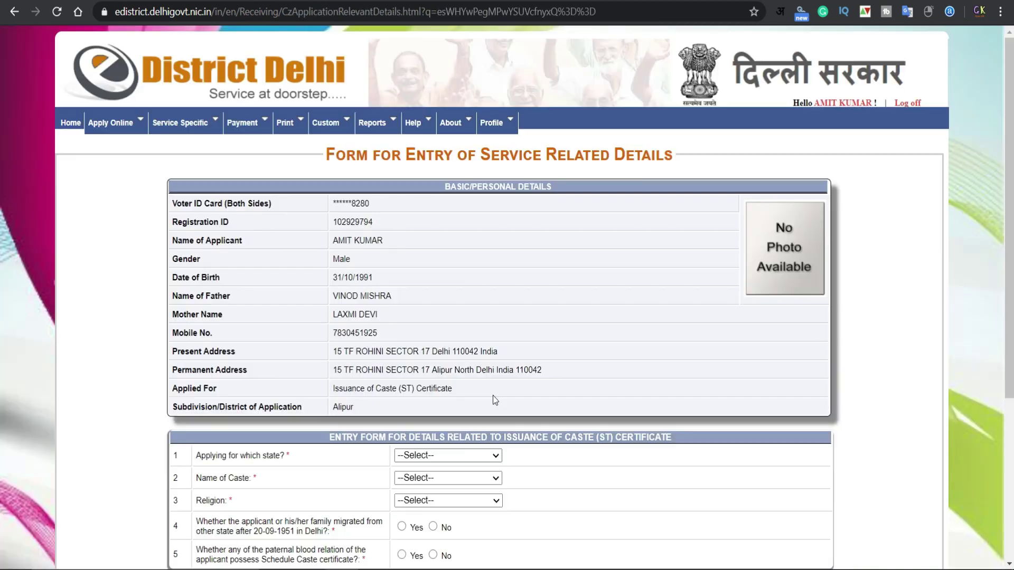
- Try to choose Delhi as the state being applied for and select a caste name for it
scroll(501, 390, down, 4)
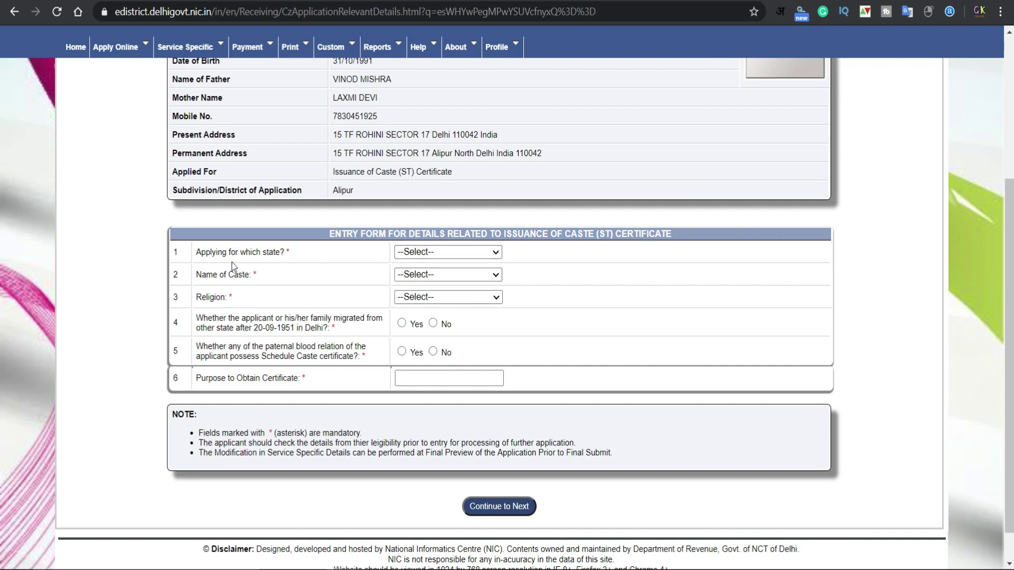
click(454, 255)
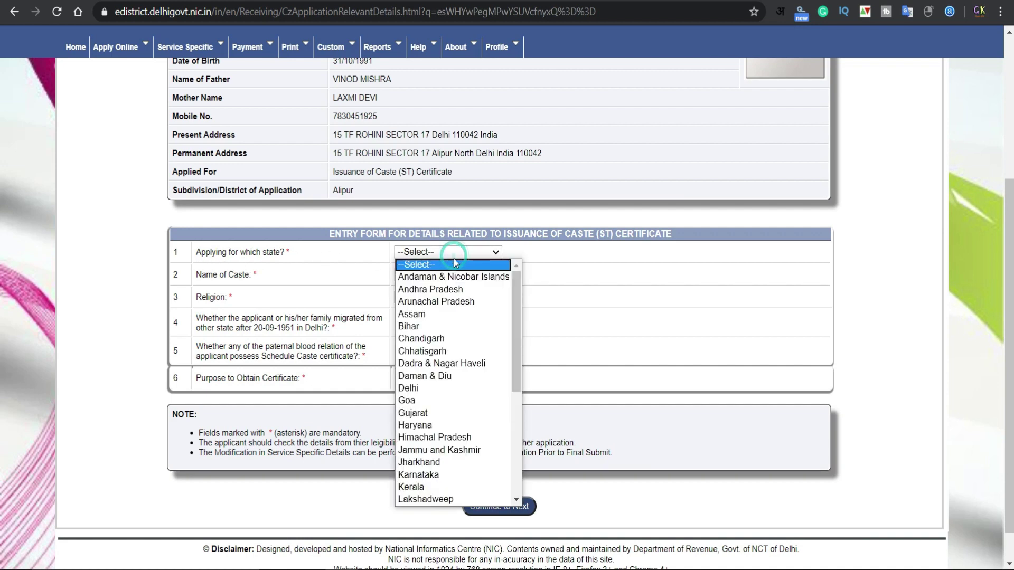
click(443, 391)
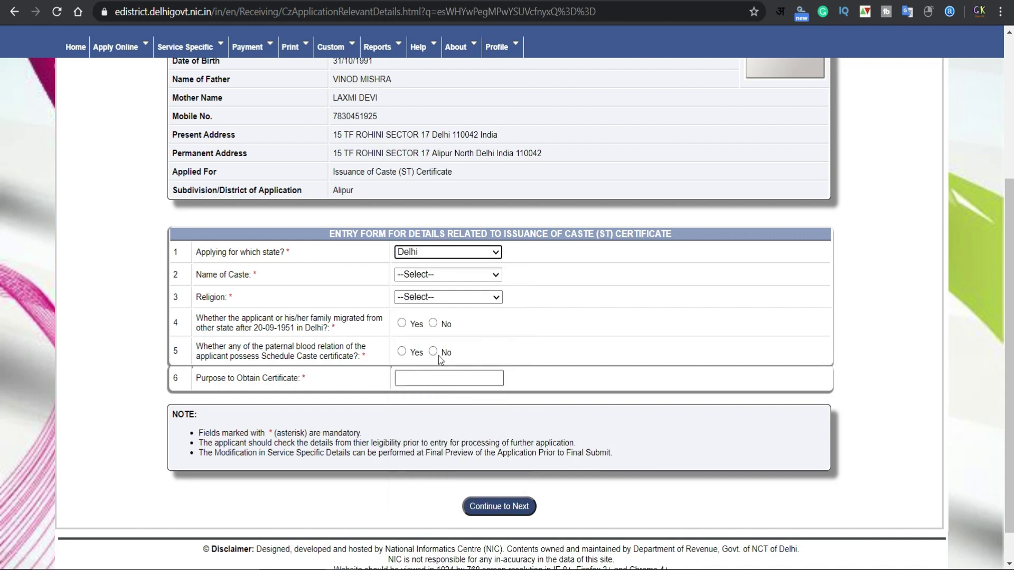
click(436, 275)
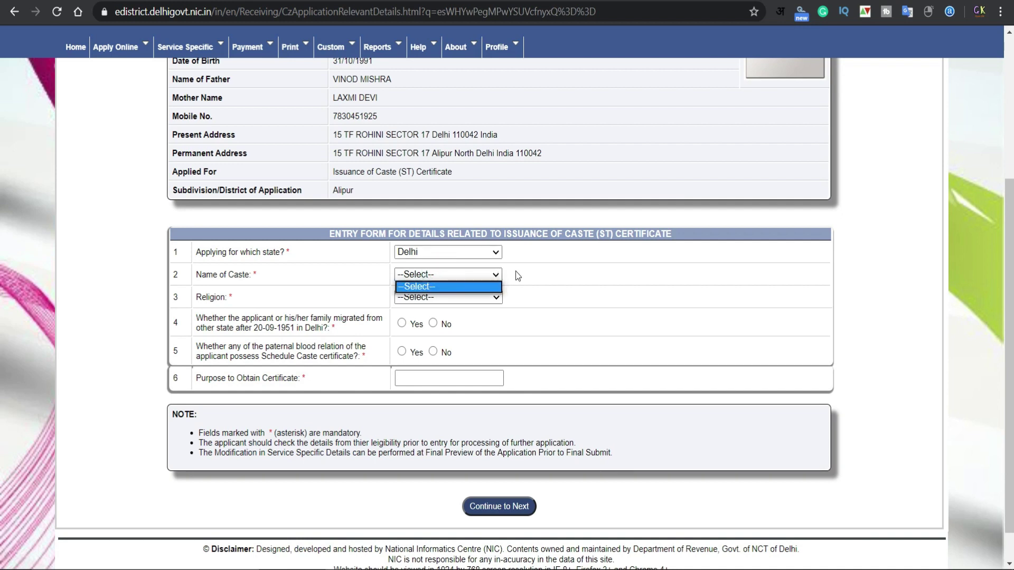
click(496, 274)
click(431, 274)
- Set the state being applied for to Haryana and check the caste names offered for it
click(435, 252)
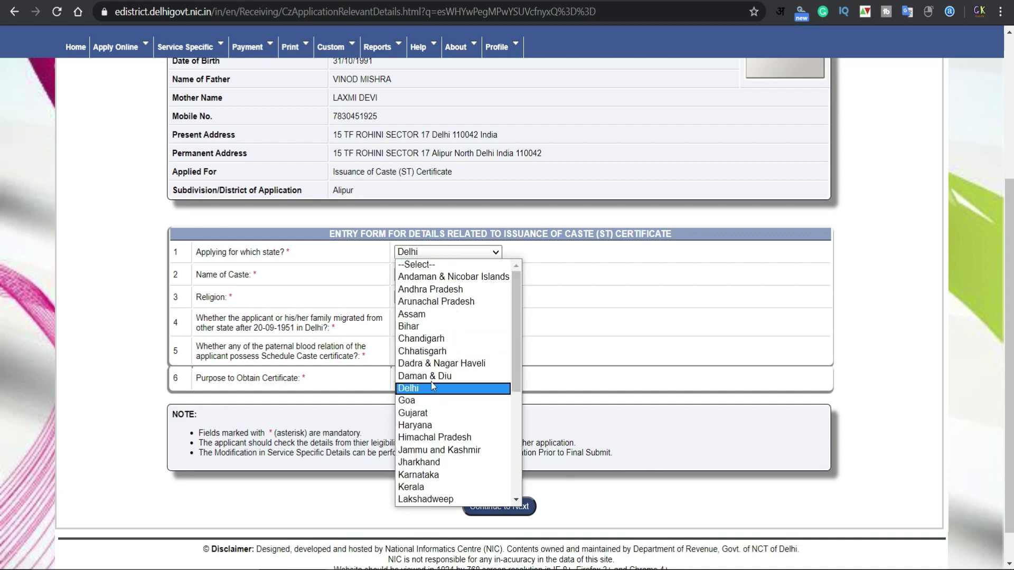
click(425, 425)
click(432, 275)
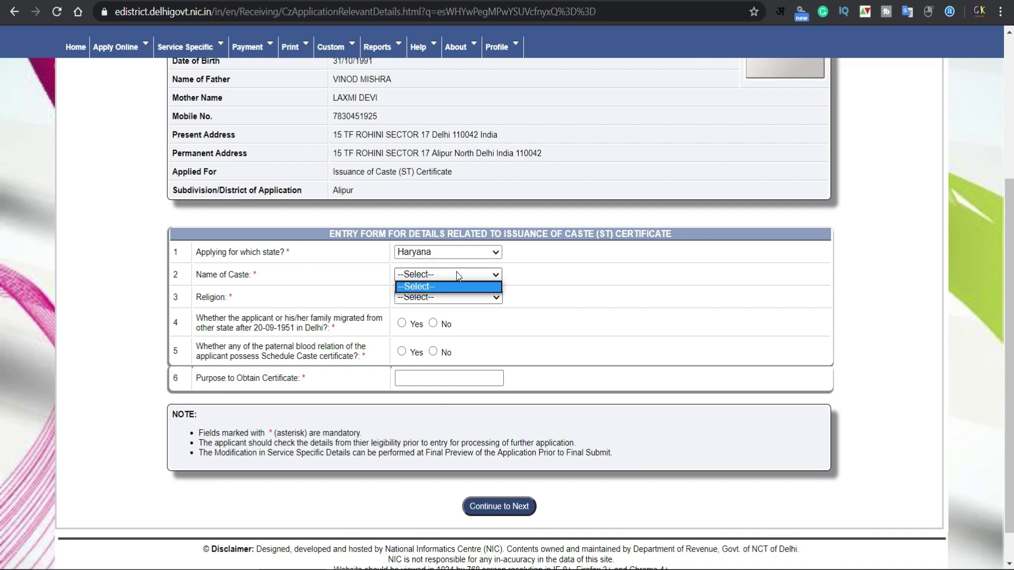
click(533, 272)
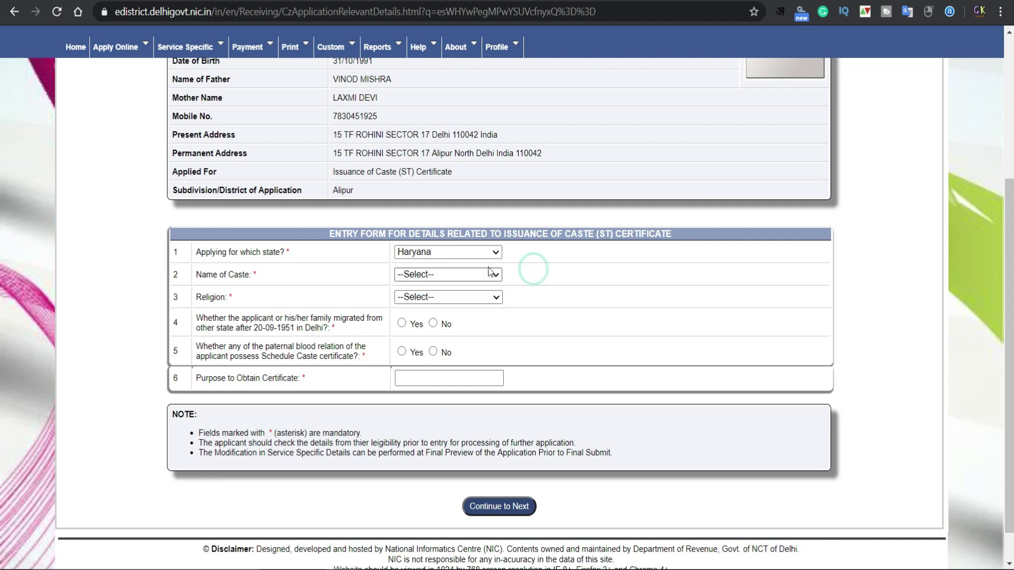
- Set the religion to Hindu and answer No to the question about migrating from another state after 20-09-1951
click(478, 295)
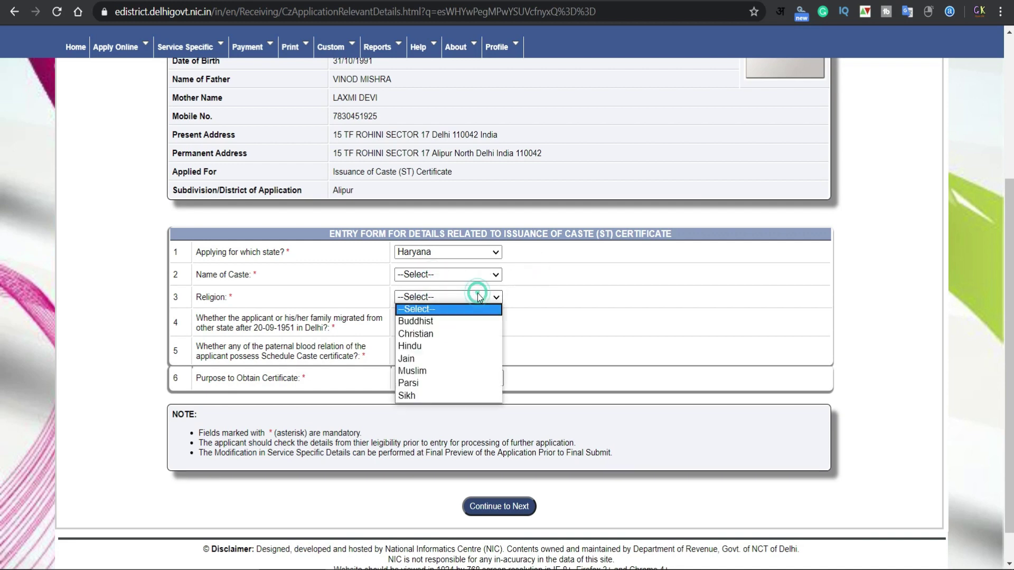
click(446, 346)
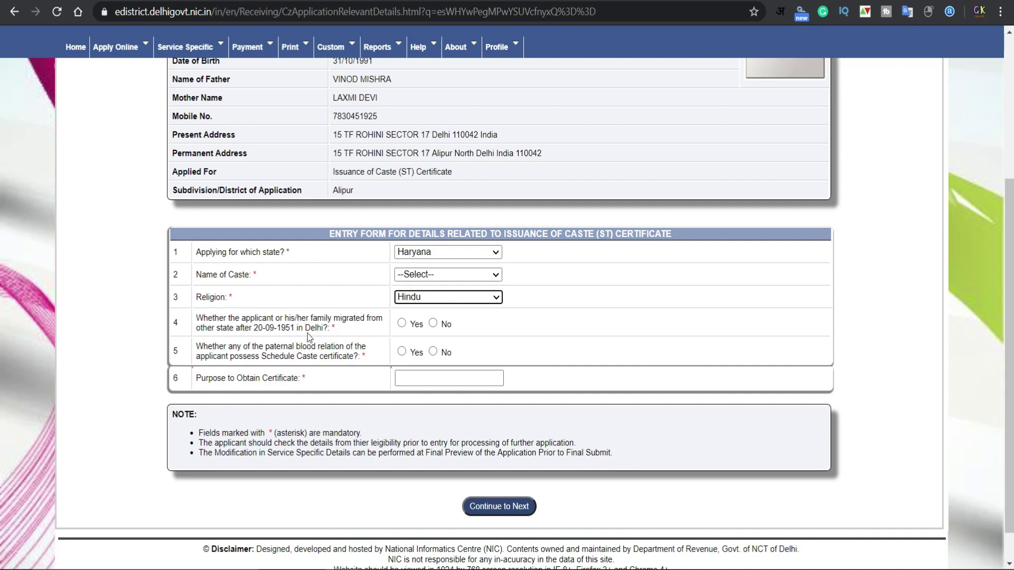
click(432, 323)
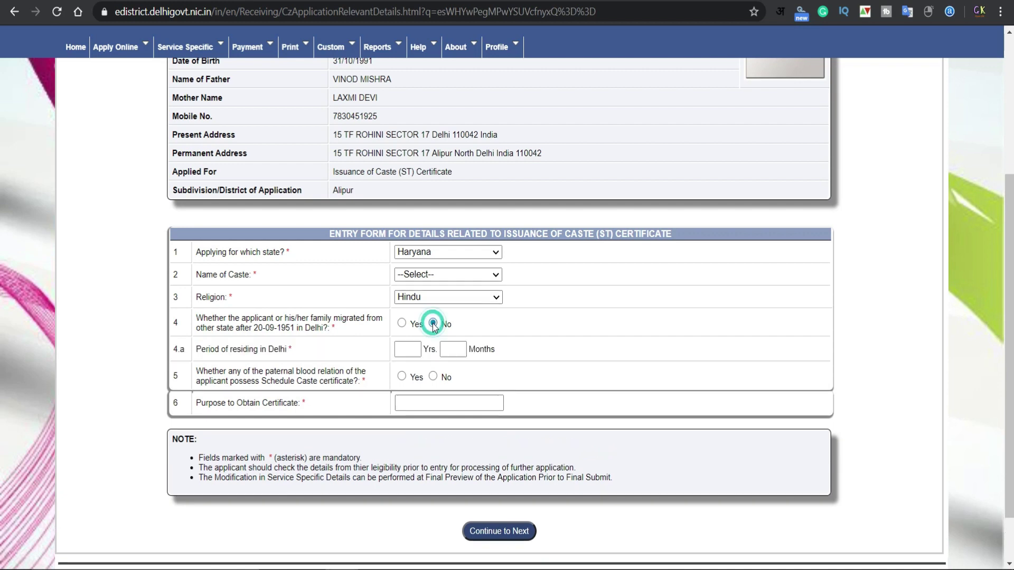
click(401, 324)
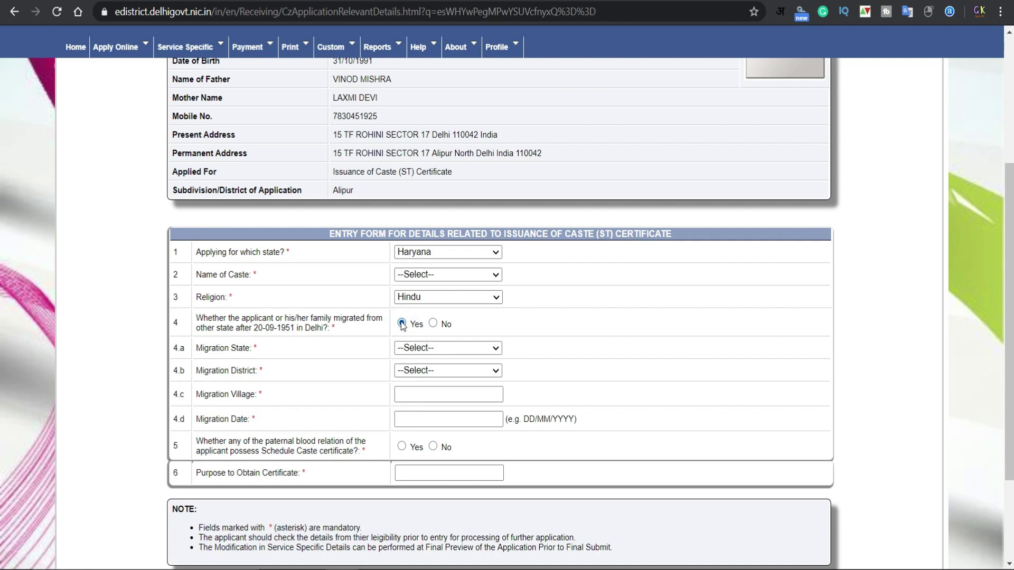
click(433, 324)
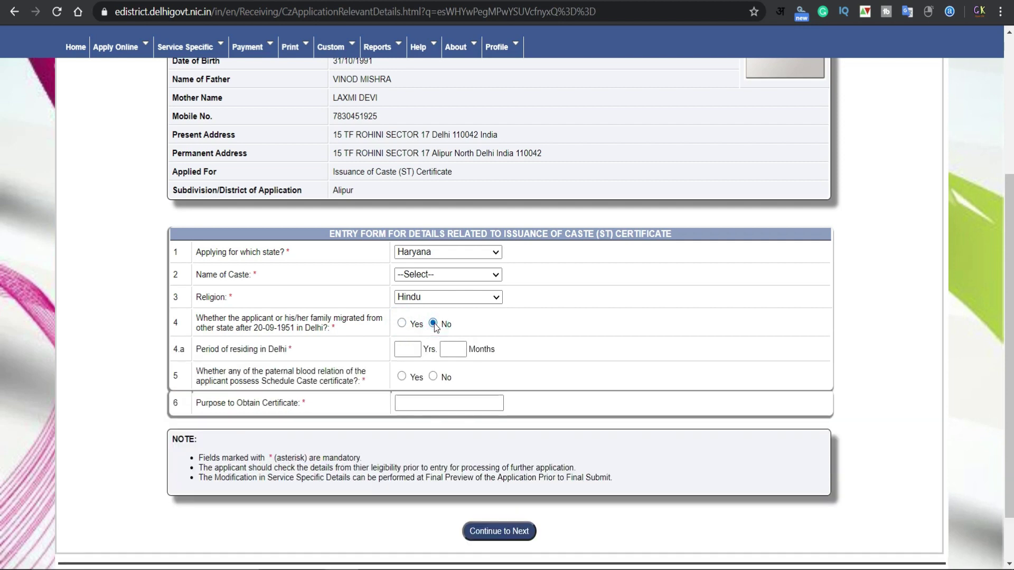
- Enter 56 years as the period of residing in Delhi and answer Yes to a paternal blood relation possessing a Schedule Caste certificate
click(411, 351)
text(56)
click(403, 377)
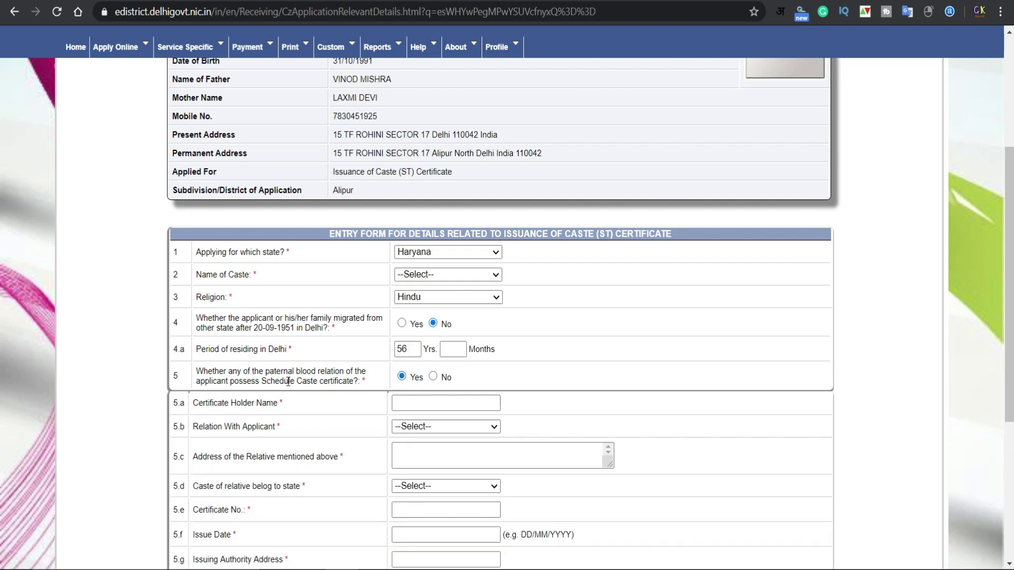
- Review the certificate fields for the paternal relative and the options offered for Relation With Applicant
scroll(445, 375, down, 3)
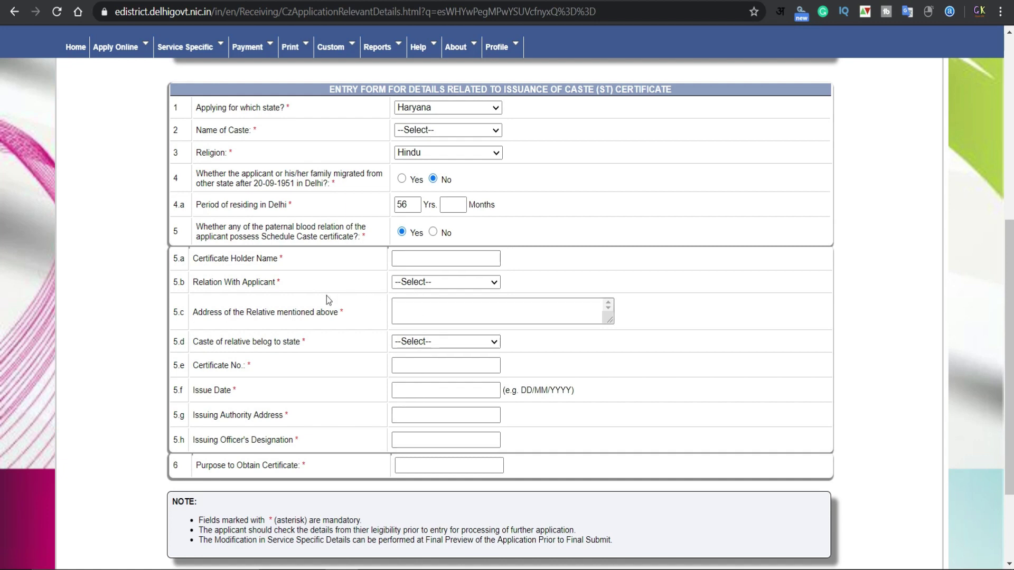
click(452, 284)
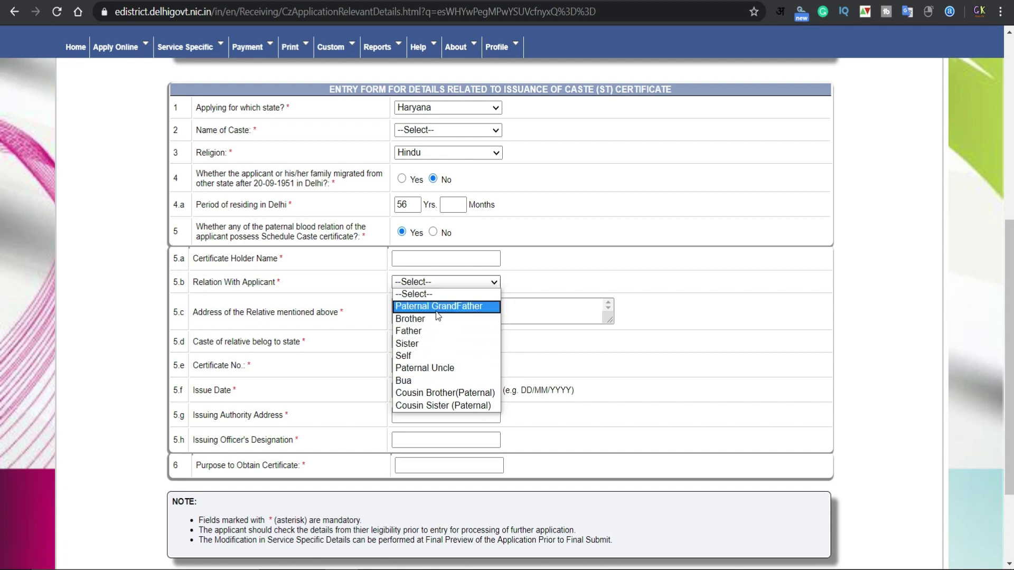
click(539, 284)
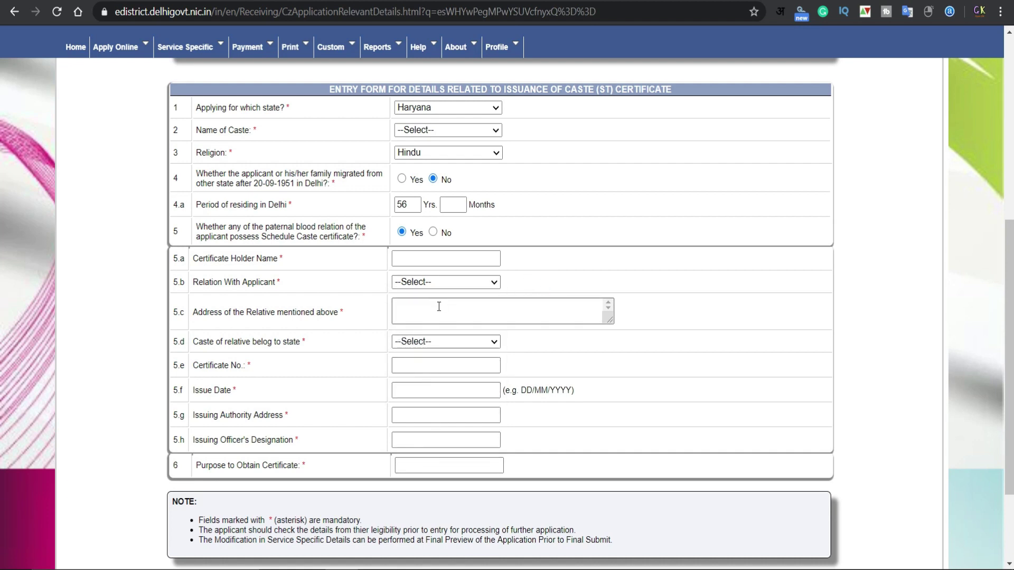
- Answer No to a paternal blood relation possessing a Schedule Caste certificate and enter GOVT JOB as the purpose to obtain the certificate
click(433, 232)
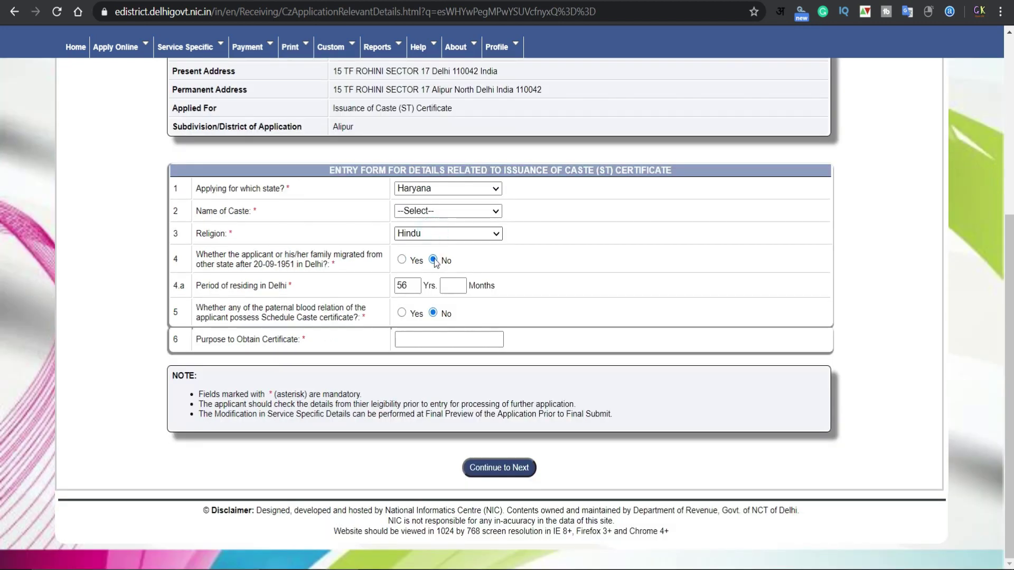
click(411, 337)
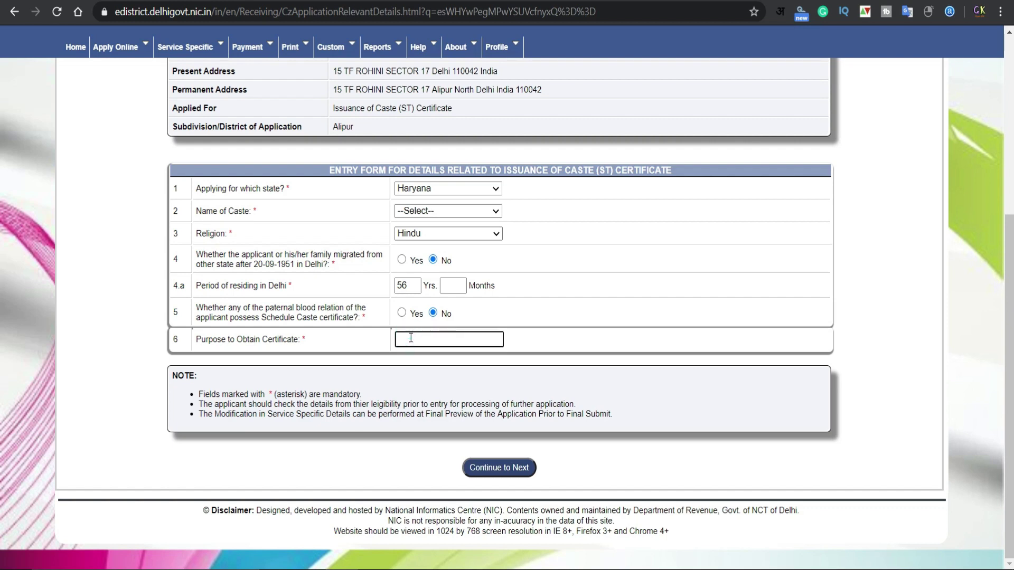
text(GOVT JOB)
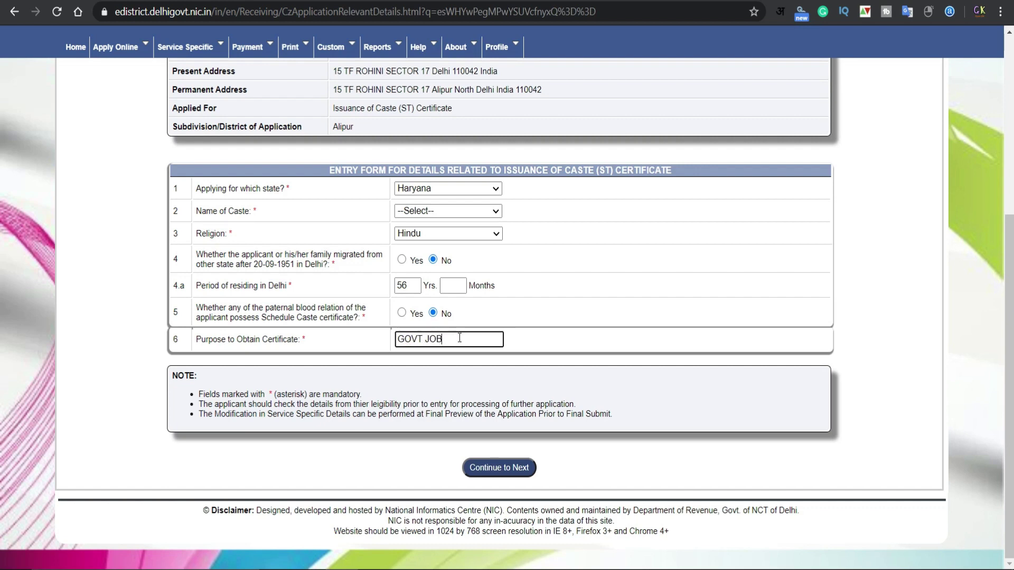
- Check the caste names offered for Haryana and try to continue without selecting one
click(475, 212)
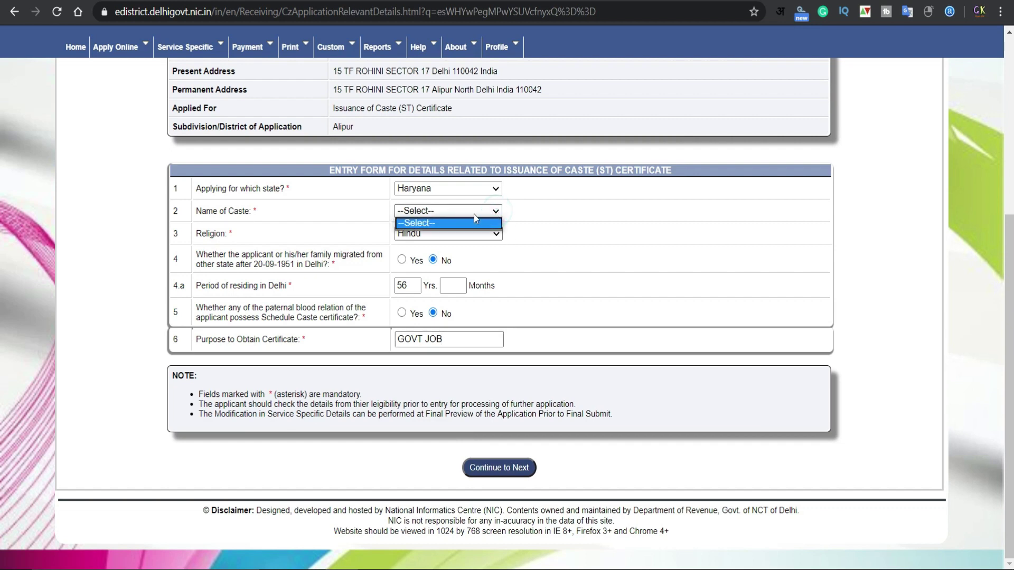
click(458, 211)
click(494, 467)
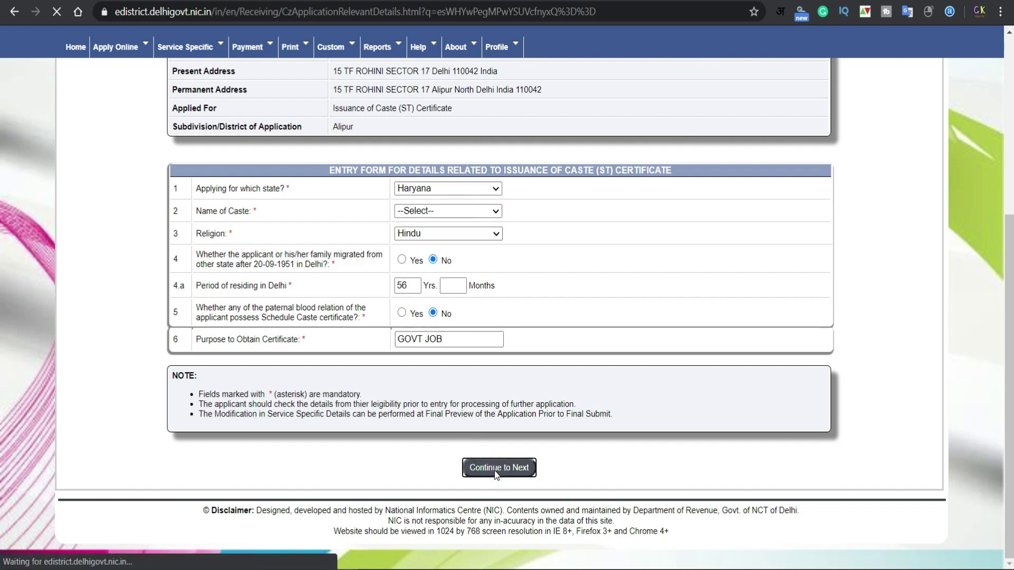
scroll(505, 411, down, 3)
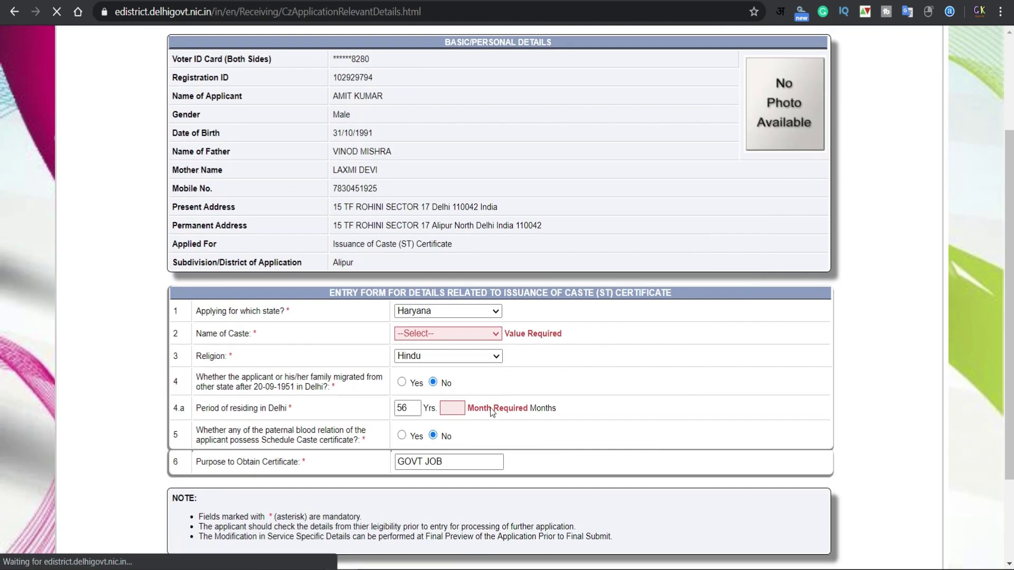
- Recheck the caste name options, set the state being applied for to Punjab and look for its caste names
click(496, 334)
click(458, 335)
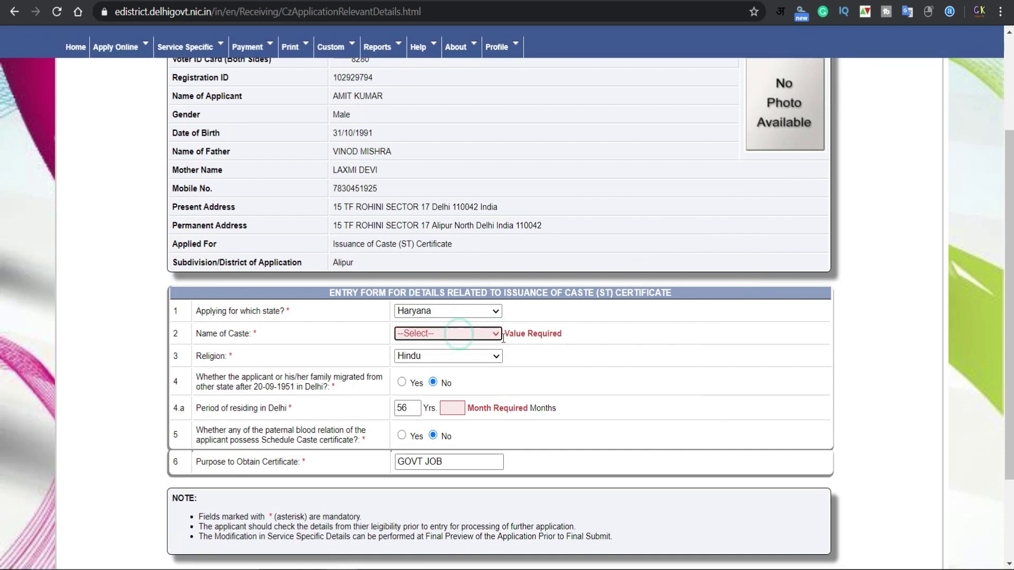
click(496, 334)
click(541, 348)
click(451, 312)
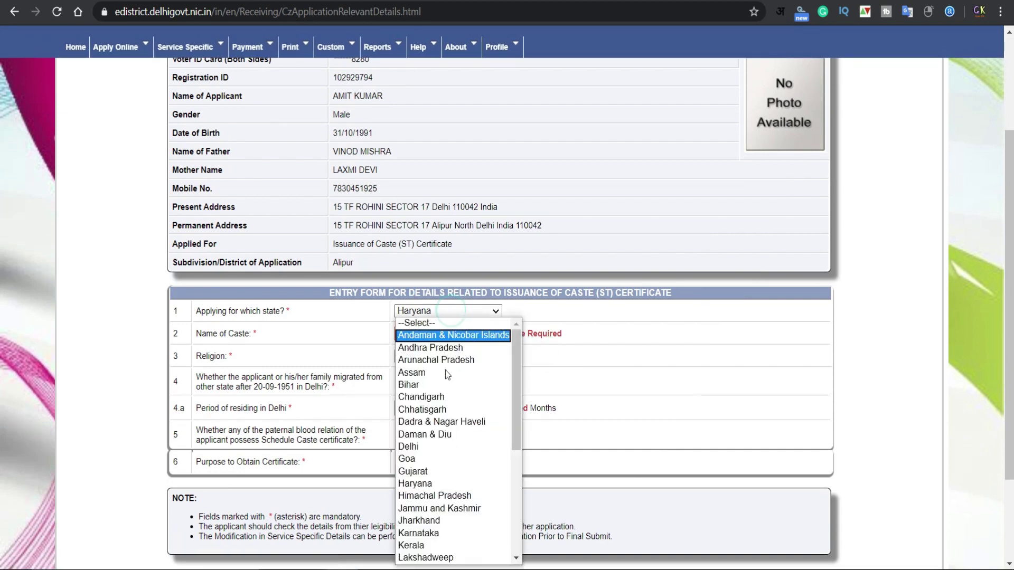
scroll(438, 475, down, 4)
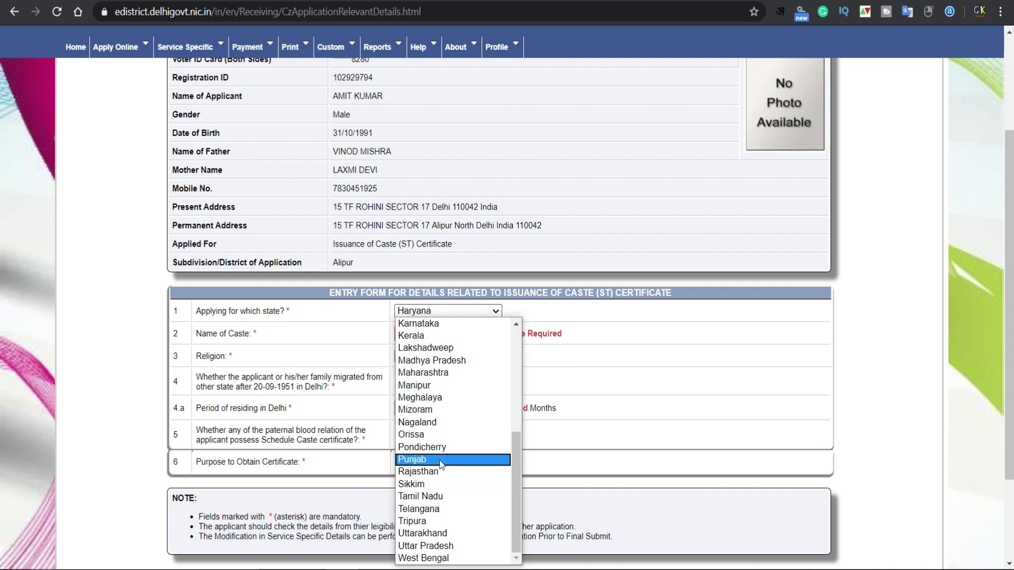
click(439, 459)
click(445, 337)
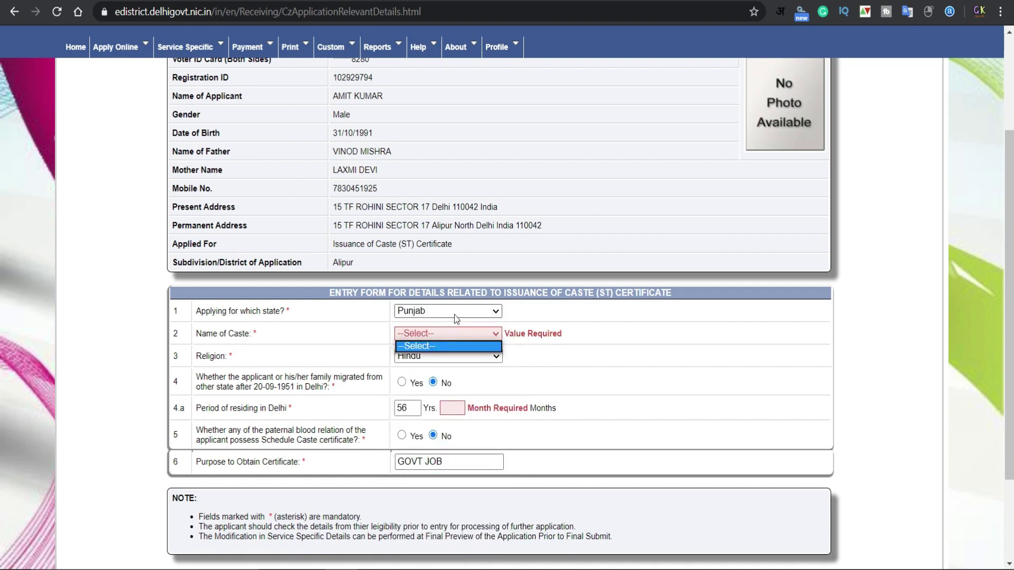
- Set the state being applied for to Jammu and Kashmir and select Bot as the name of caste
click(461, 312)
click(448, 400)
click(446, 334)
click(445, 372)
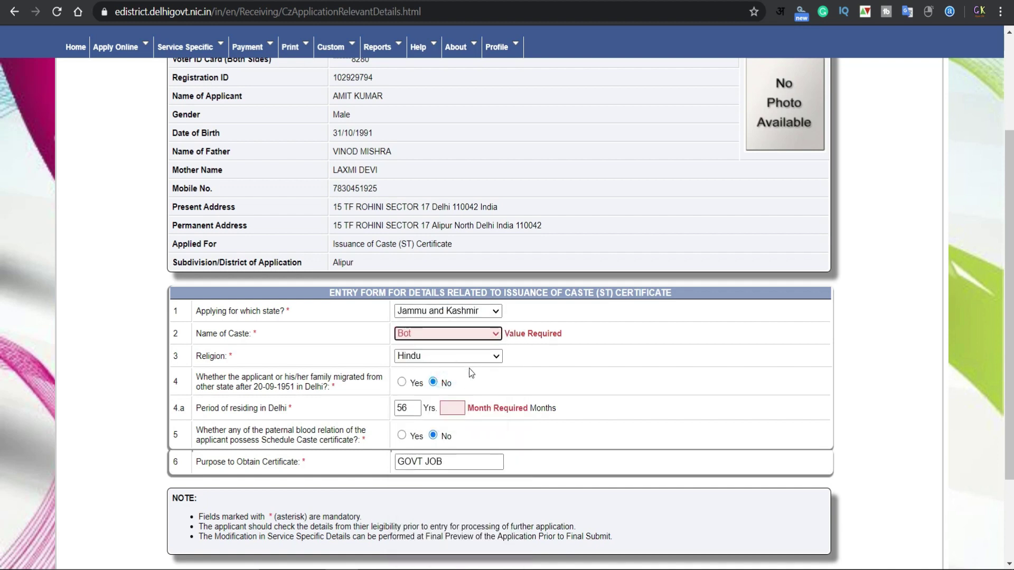
- Enter 2 months for the period of residing in Delhi and continue to the supporting documents form
scroll(463, 385, down, 2)
click(451, 285)
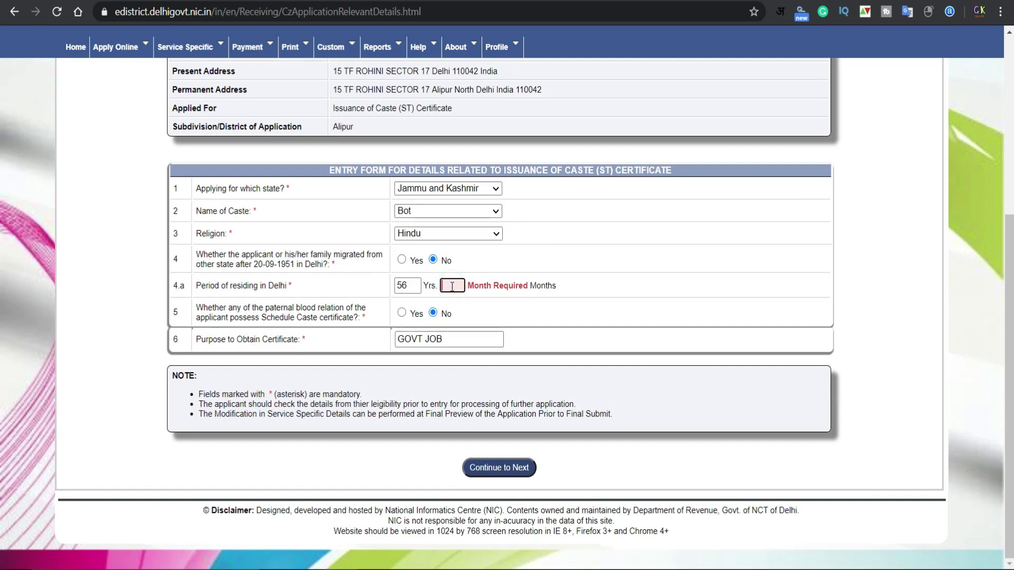
text(2)
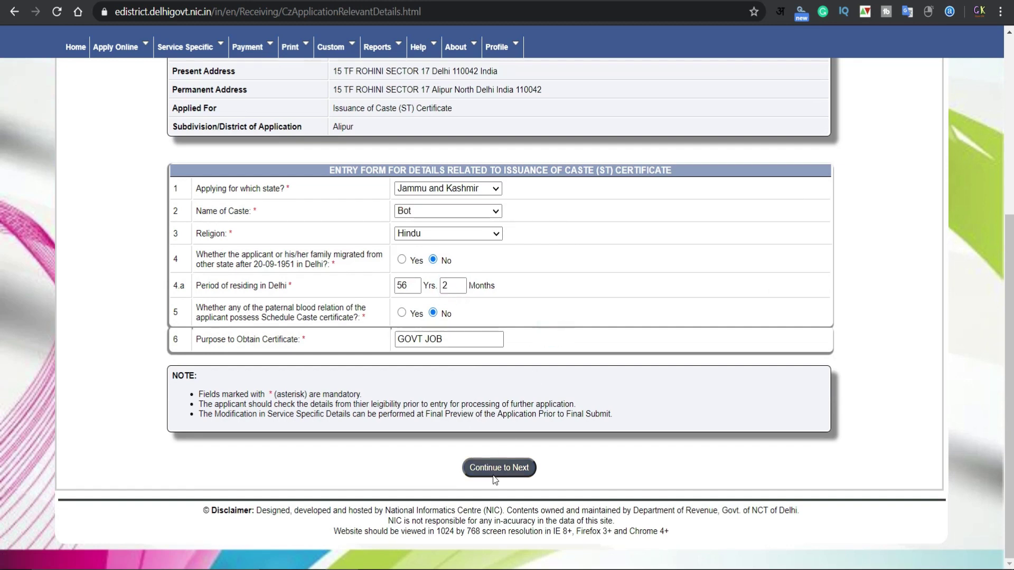
click(496, 472)
- Examine the document types accepted for Identity Proof and for proof of stay in Delhi after 1951
scroll(466, 360, down, 5)
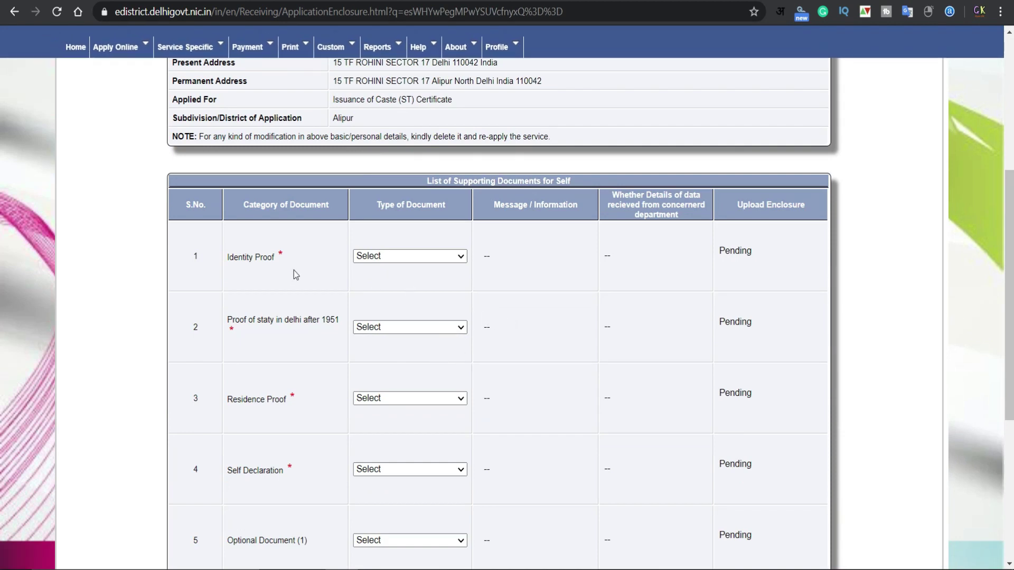
click(404, 259)
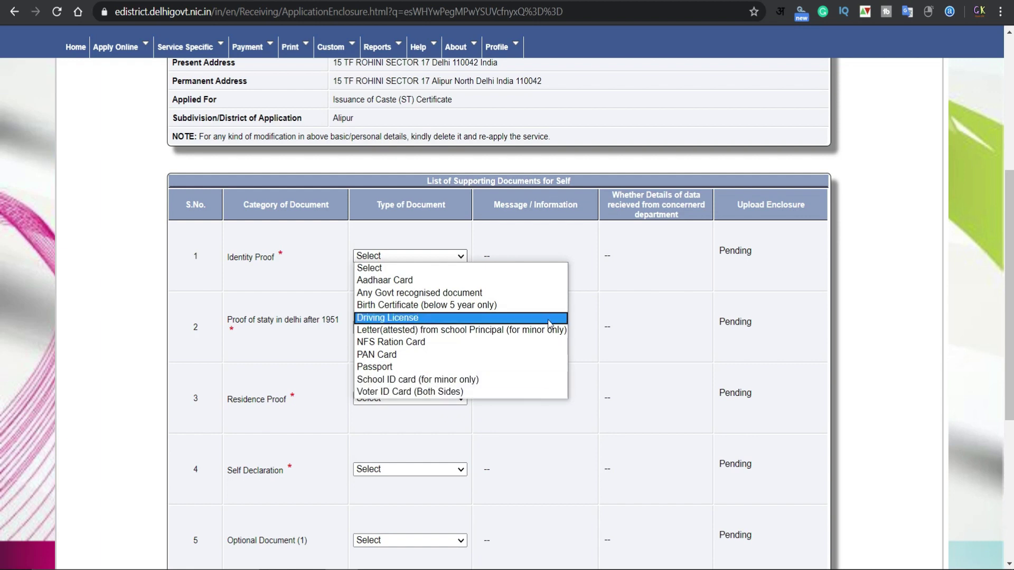
click(584, 328)
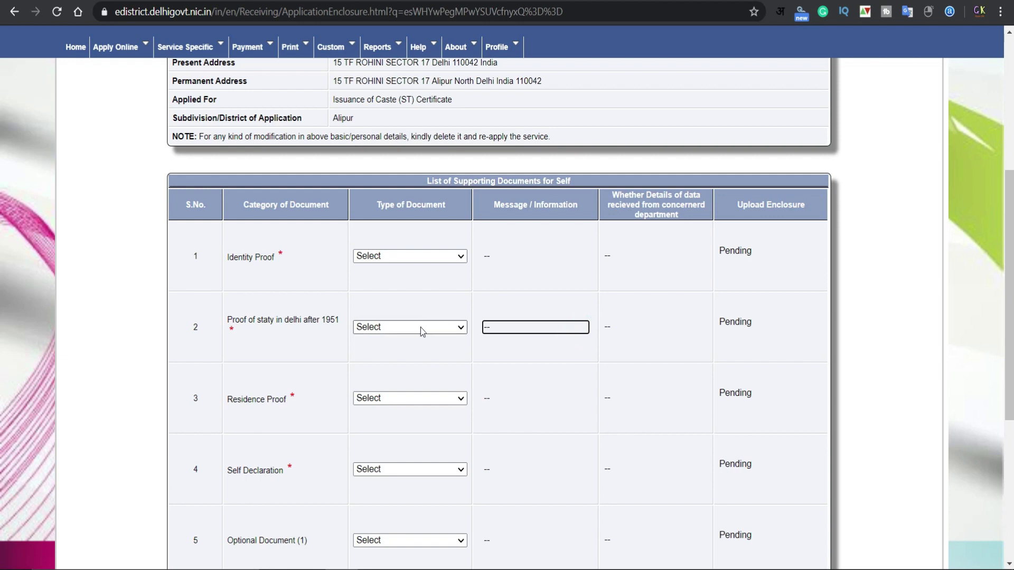
scroll(421, 327, down, 1)
click(411, 263)
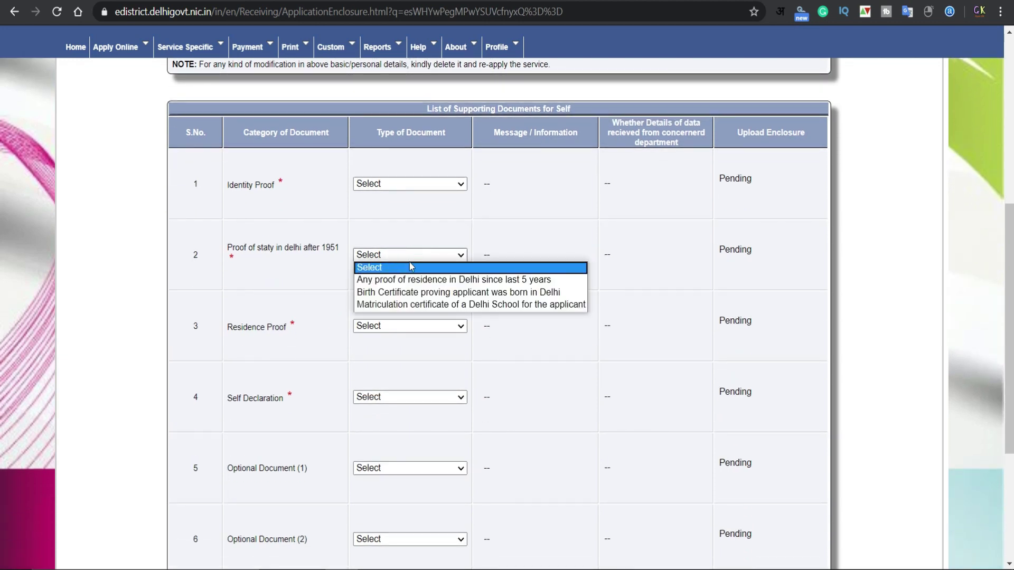
click(425, 255)
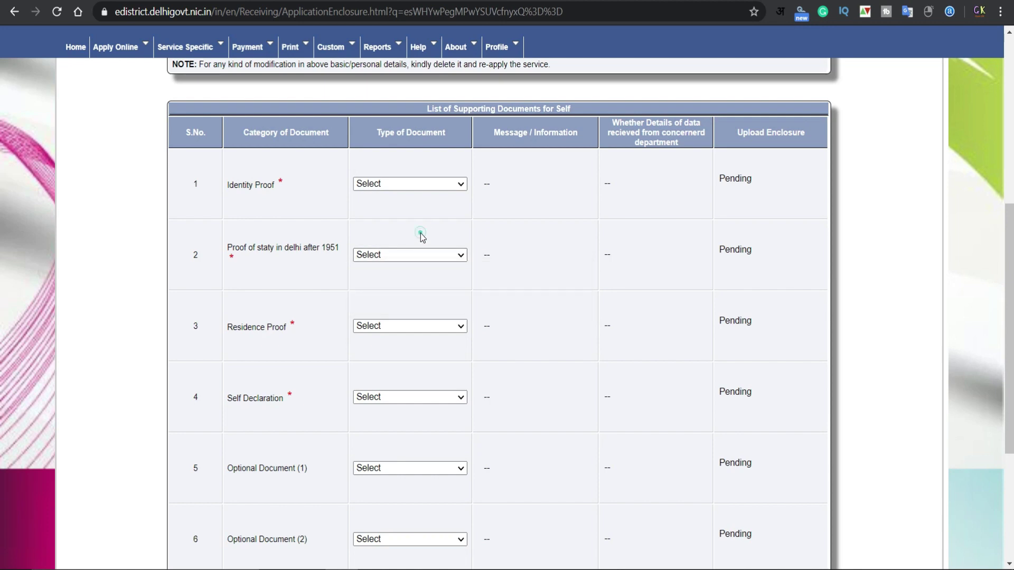
- Examine the document types accepted for Self Declaration and for the two optional documents
scroll(414, 277, down, 2)
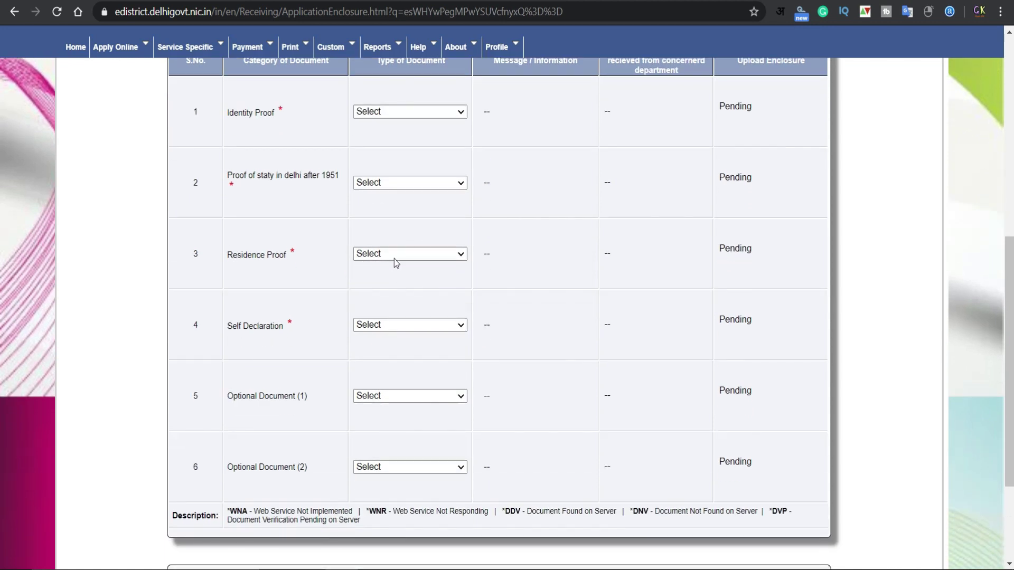
scroll(343, 289, down, 2)
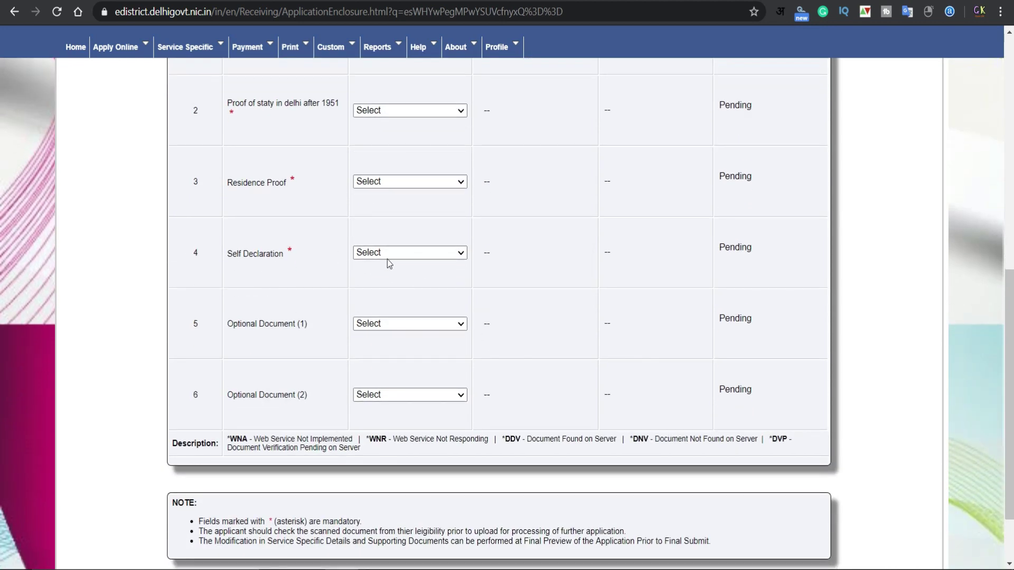
click(413, 255)
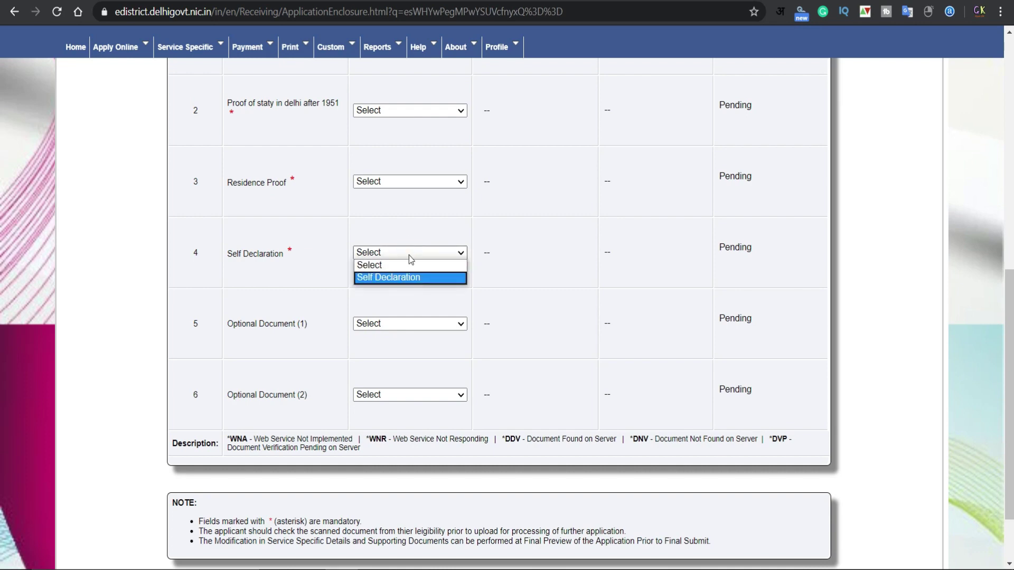
click(411, 265)
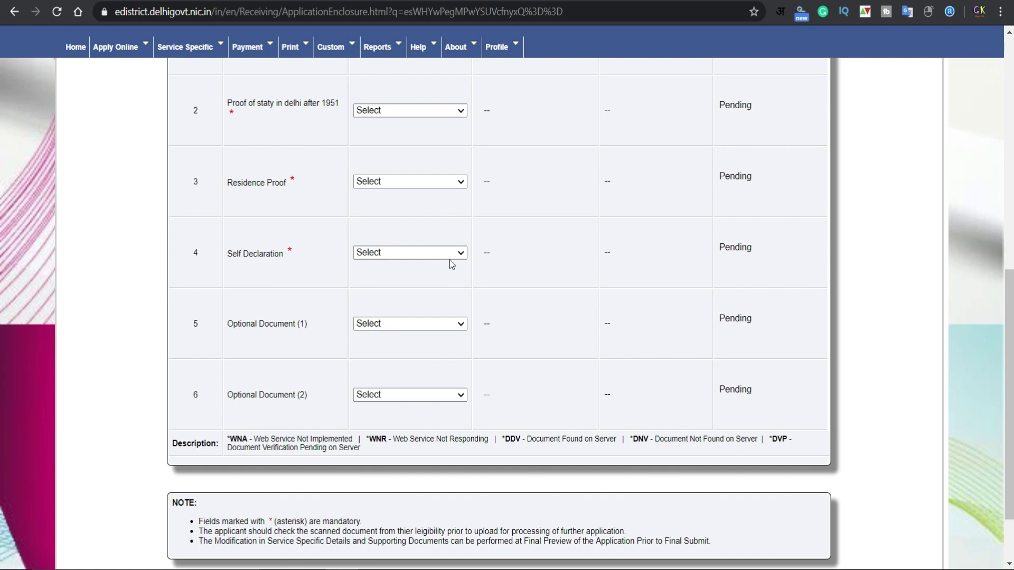
scroll(439, 300, down, 2)
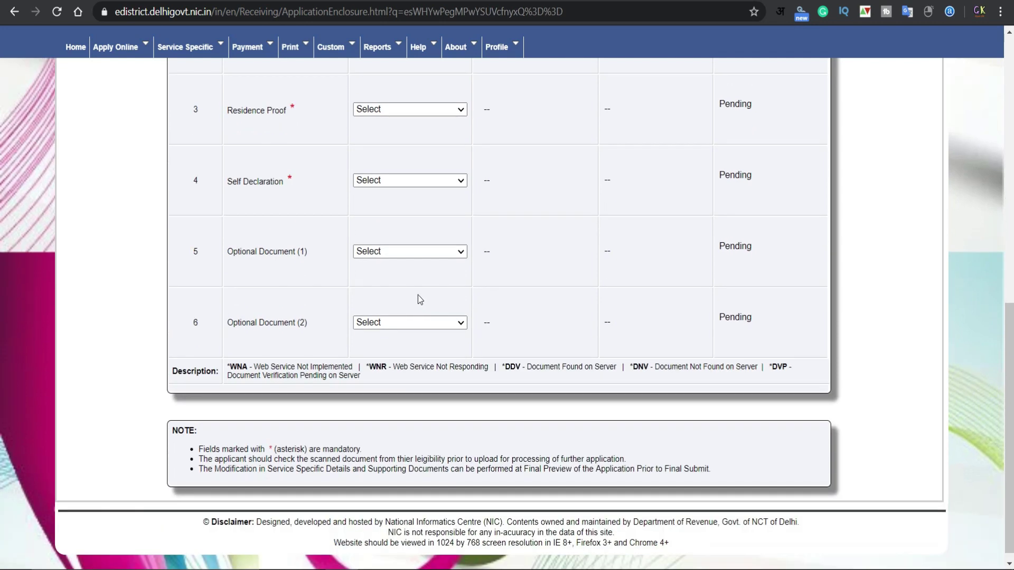
click(381, 251)
click(429, 233)
click(400, 323)
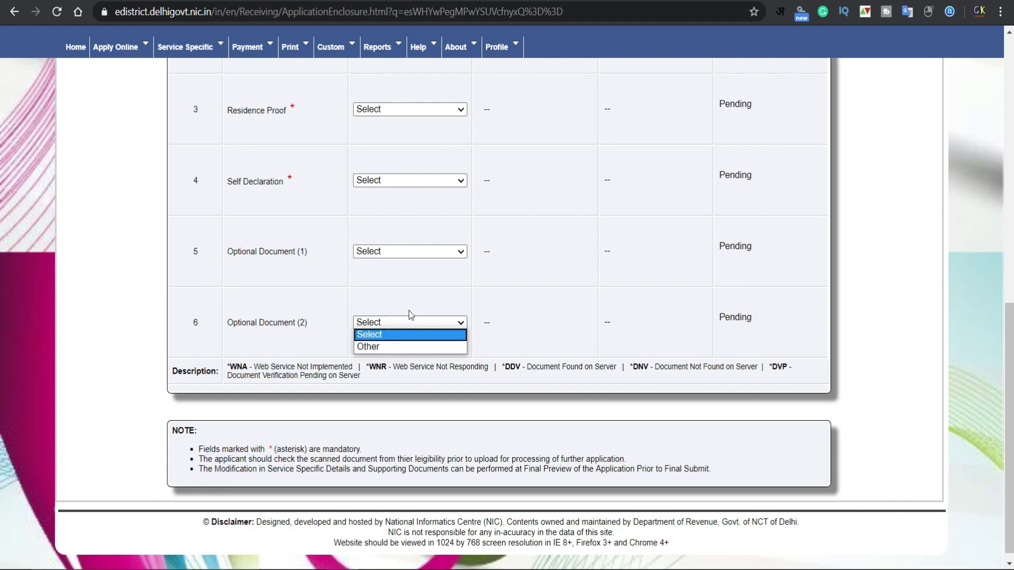
click(418, 295)
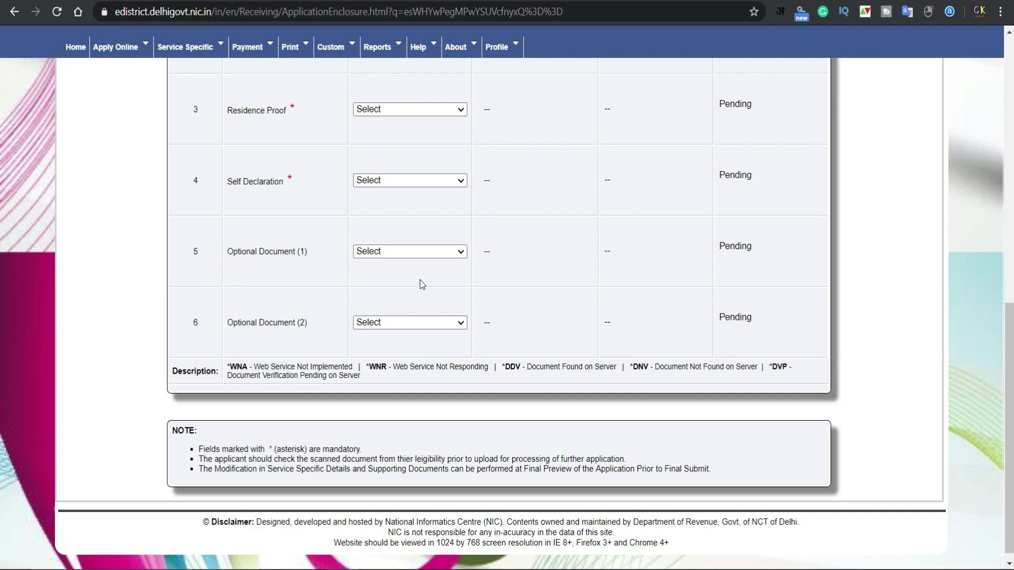
- Review the whole supporting documents upload form, from its heading and personal details to the document list and notes
scroll(422, 284, up, 5)
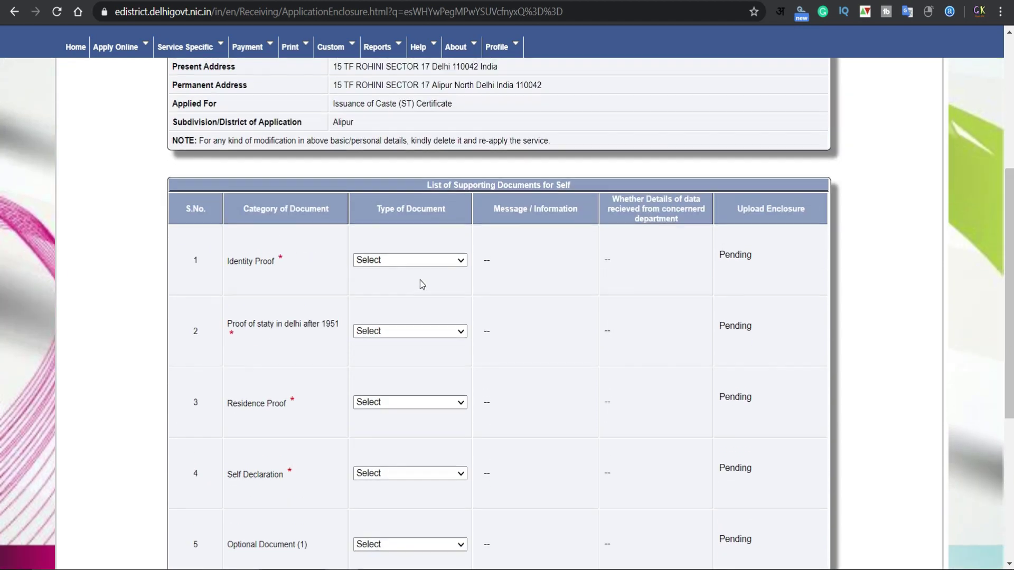
scroll(420, 279, up, 5)
scroll(498, 305, down, 8)
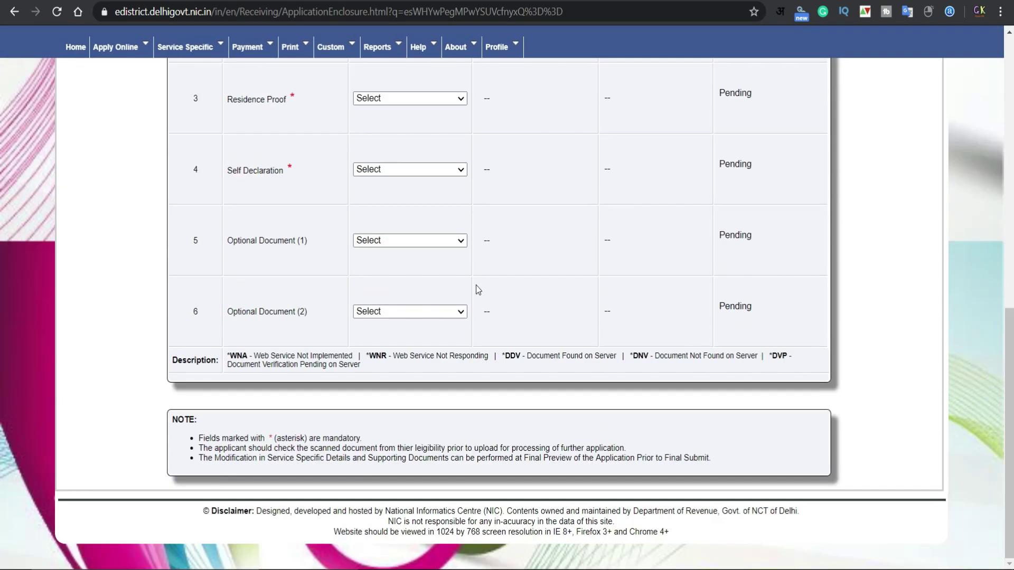
scroll(477, 299, up, 5)
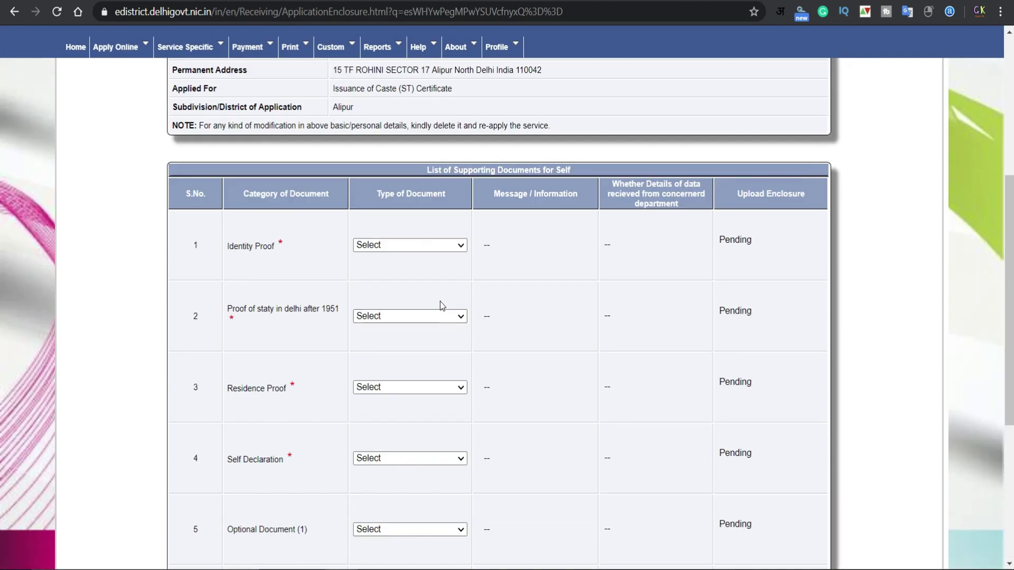
scroll(509, 373, up, 5)
scroll(526, 377, down, 10)
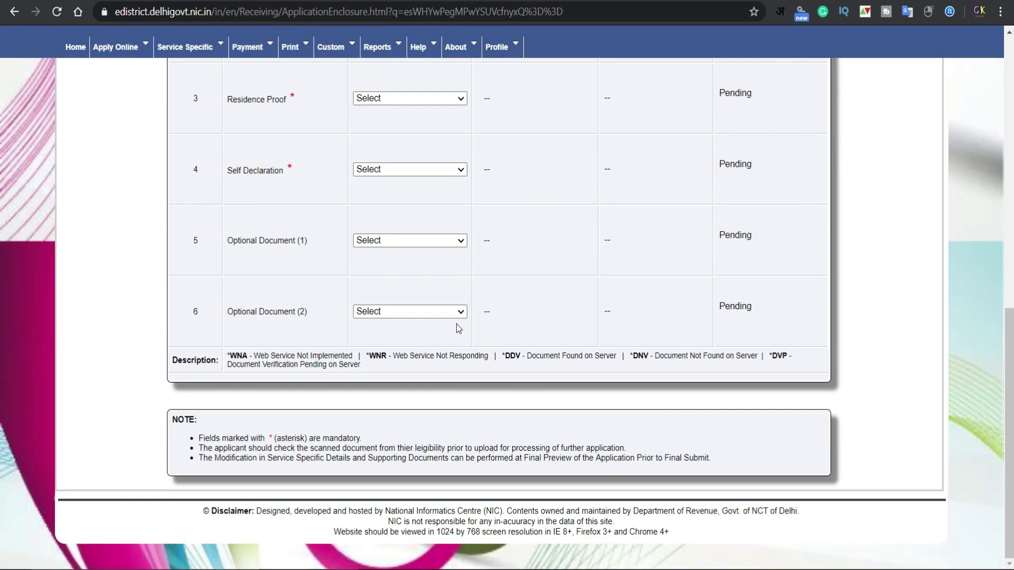
scroll(537, 330, up, 10)
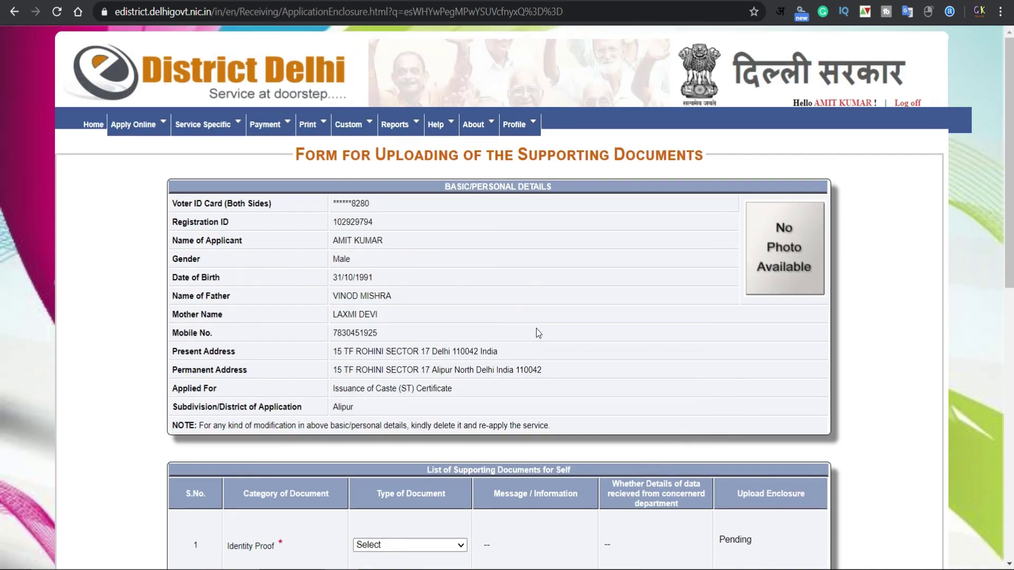
drag(294, 155, 705, 157)
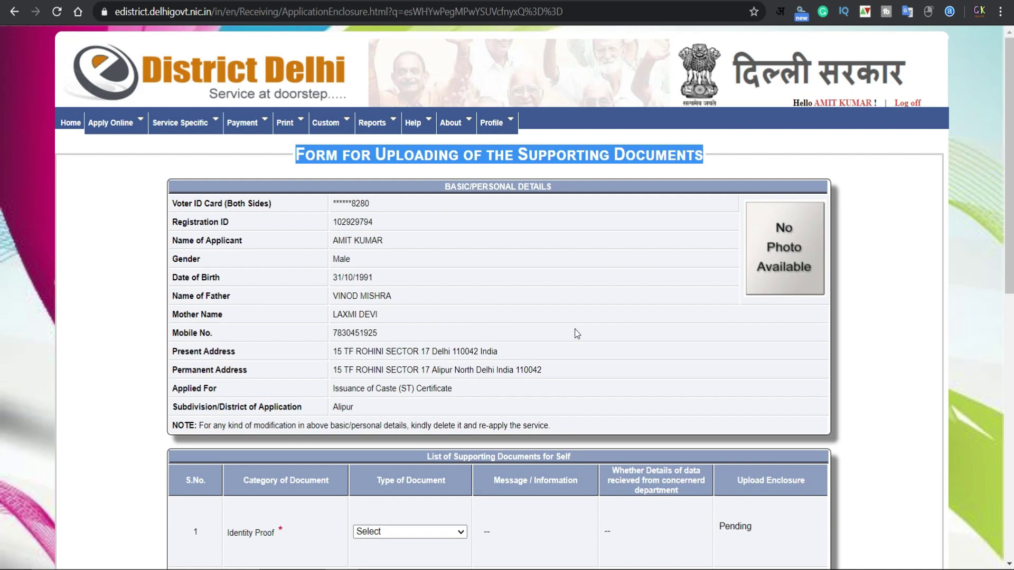
scroll(576, 332, down, 10)
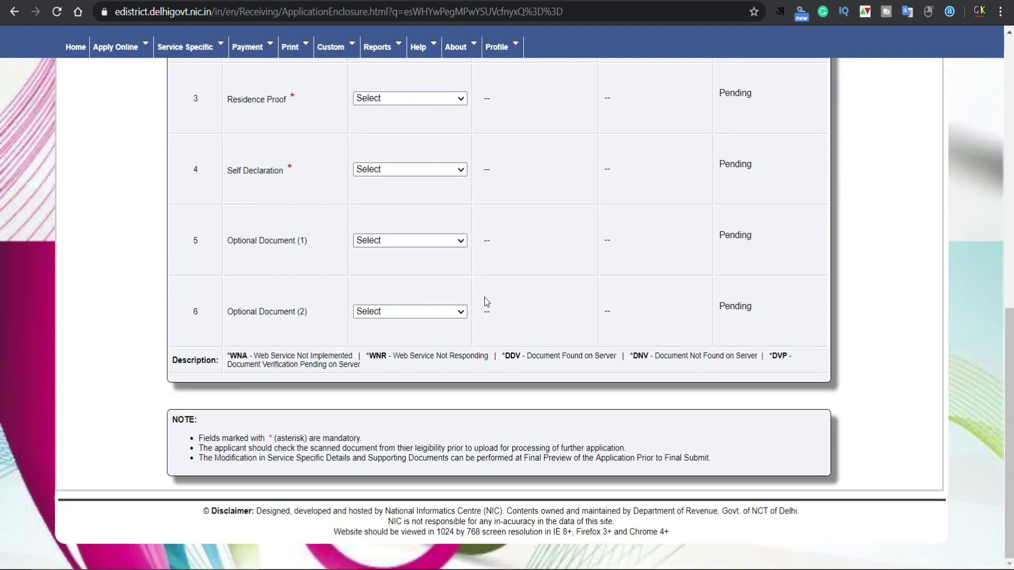
- Open the form for tracking e-District payment transactions and activate its application number field
scroll(484, 296, up, 10)
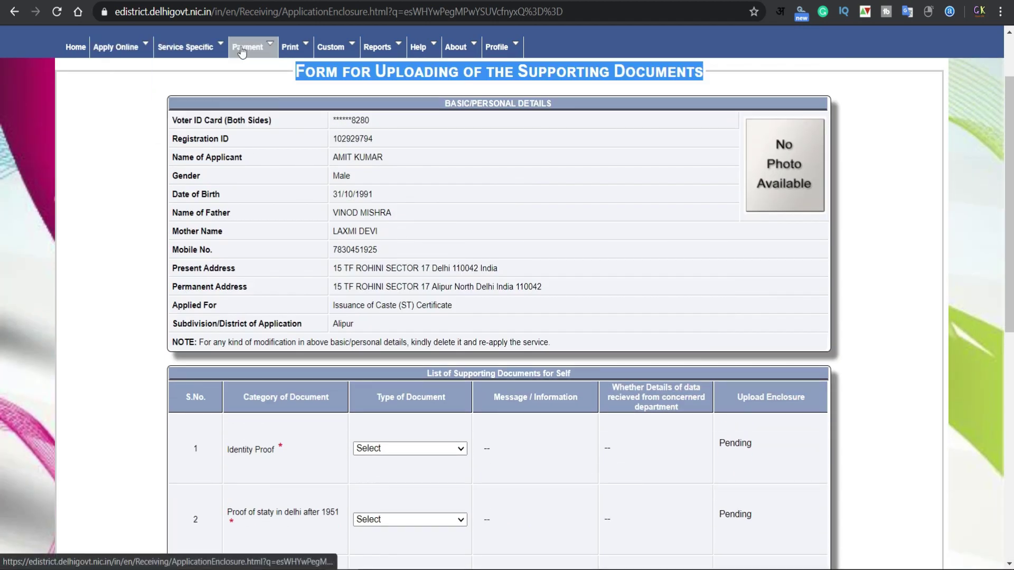
mouse_move(253, 50)
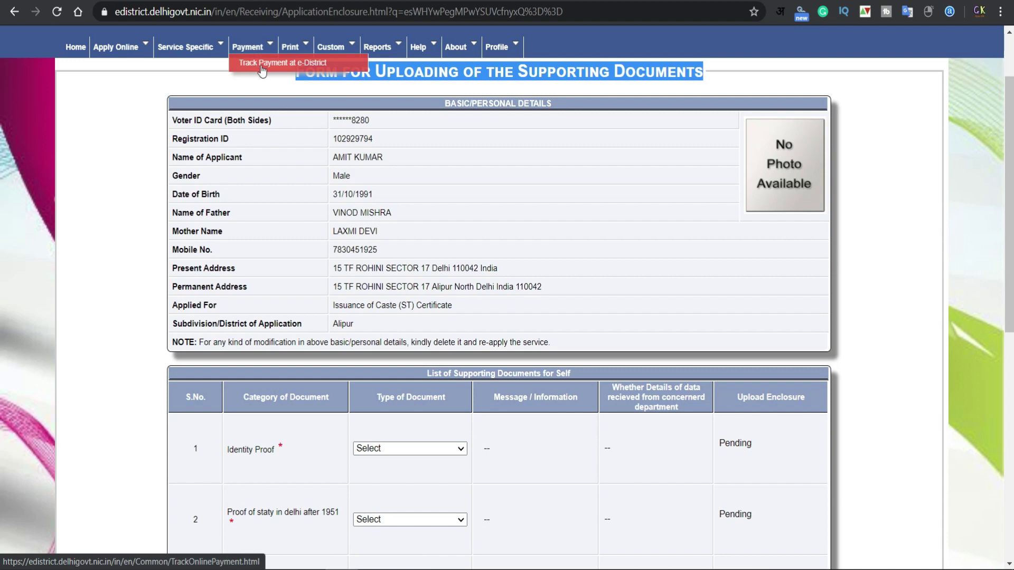
click(262, 64)
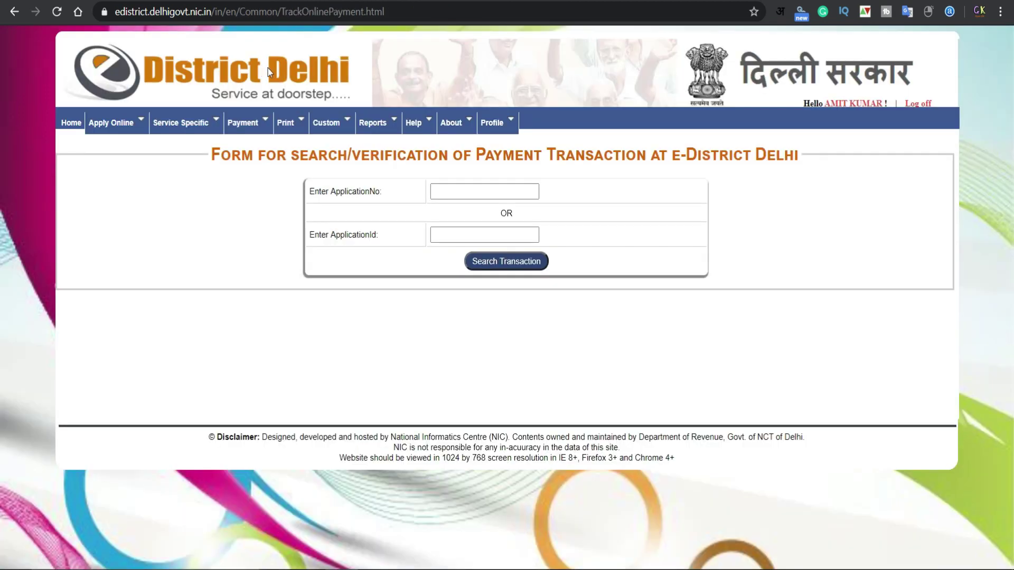
click(473, 191)
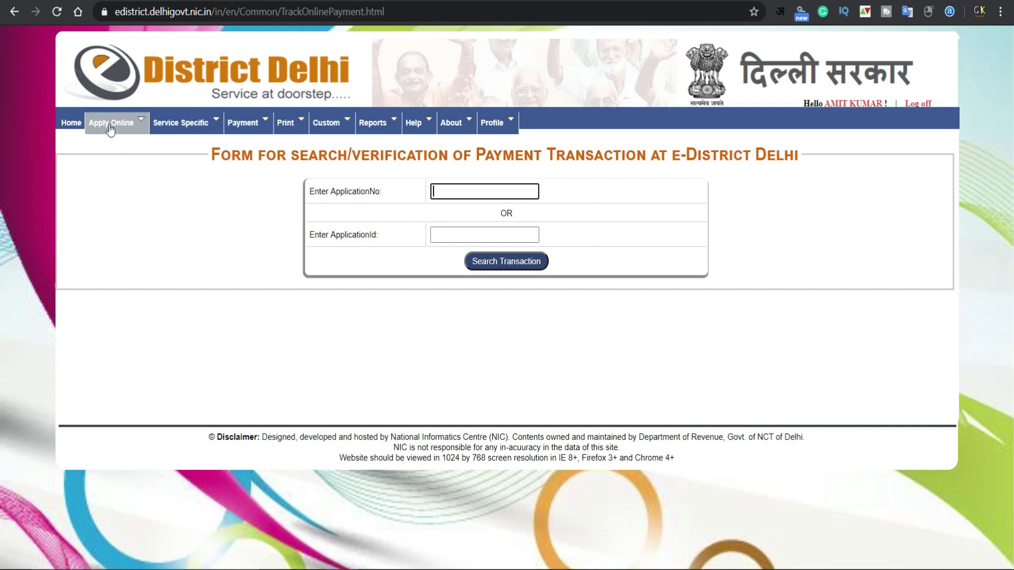
- Try to open the applications pending for submission and go back to the portal's home page
mouse_move(119, 127)
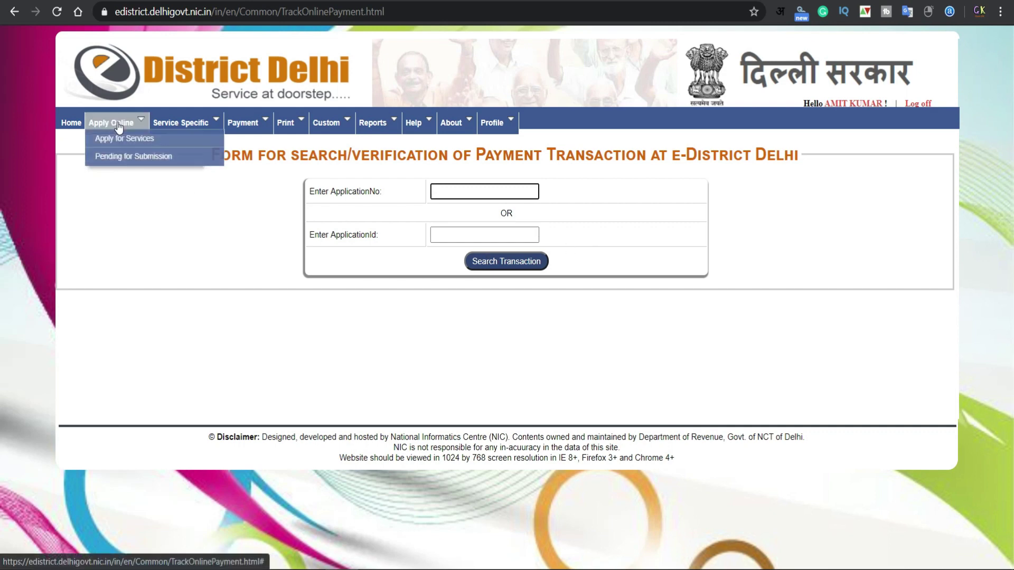
click(117, 158)
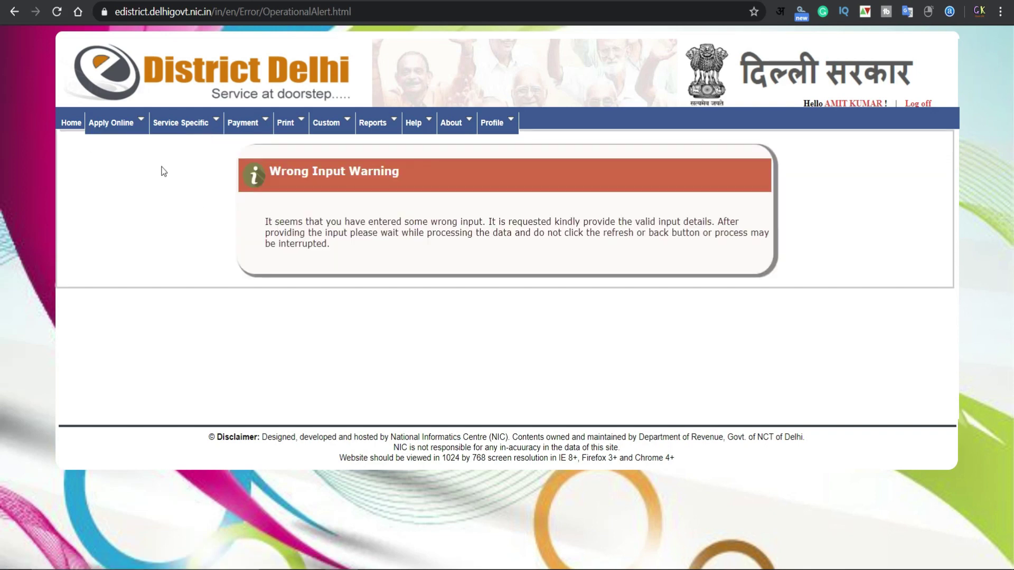
mouse_move(123, 132)
click(71, 126)
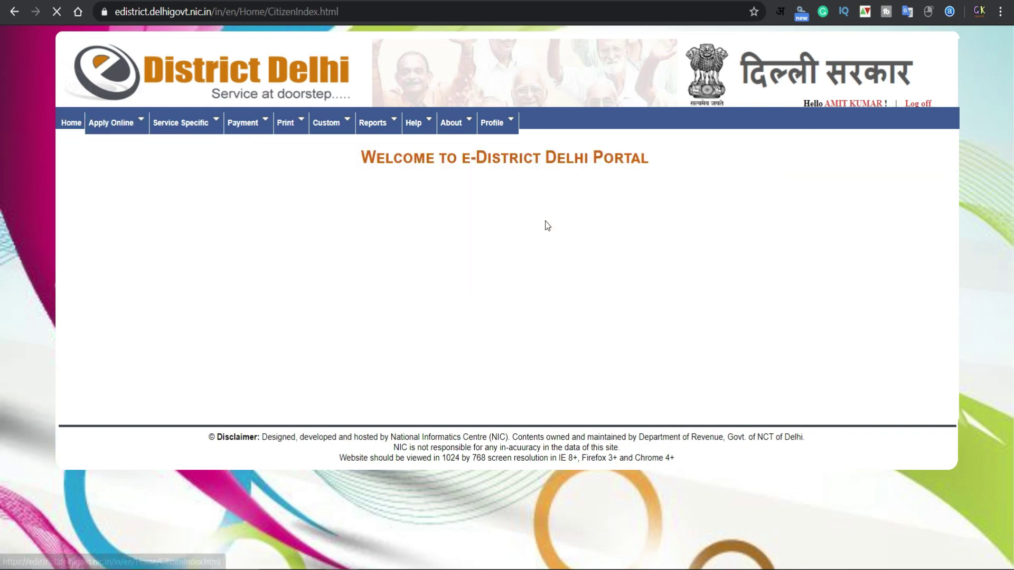
- Try to open the page for applying for services and look through the Department of Revenue's service-specific options
click(120, 139)
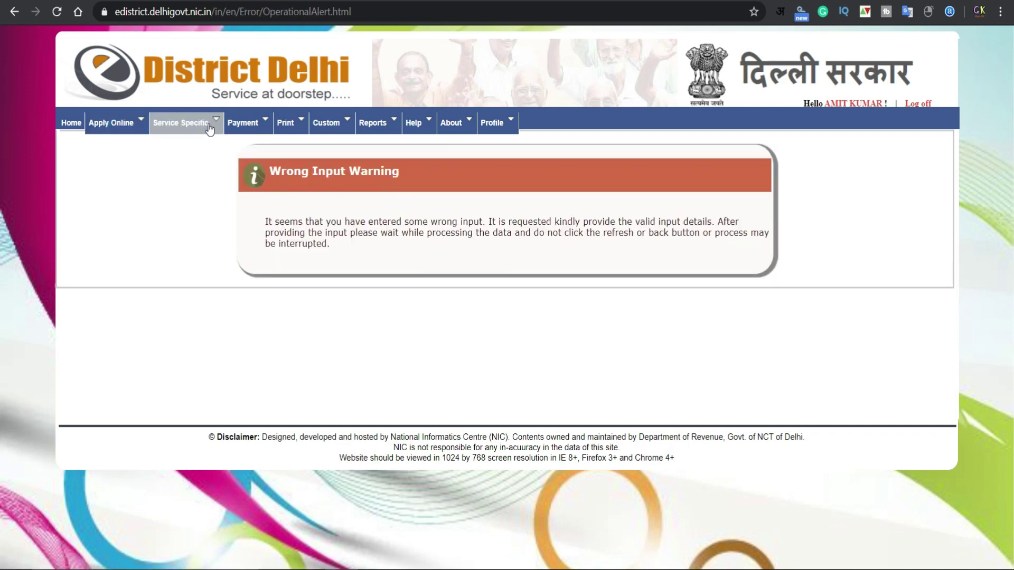
mouse_move(185, 126)
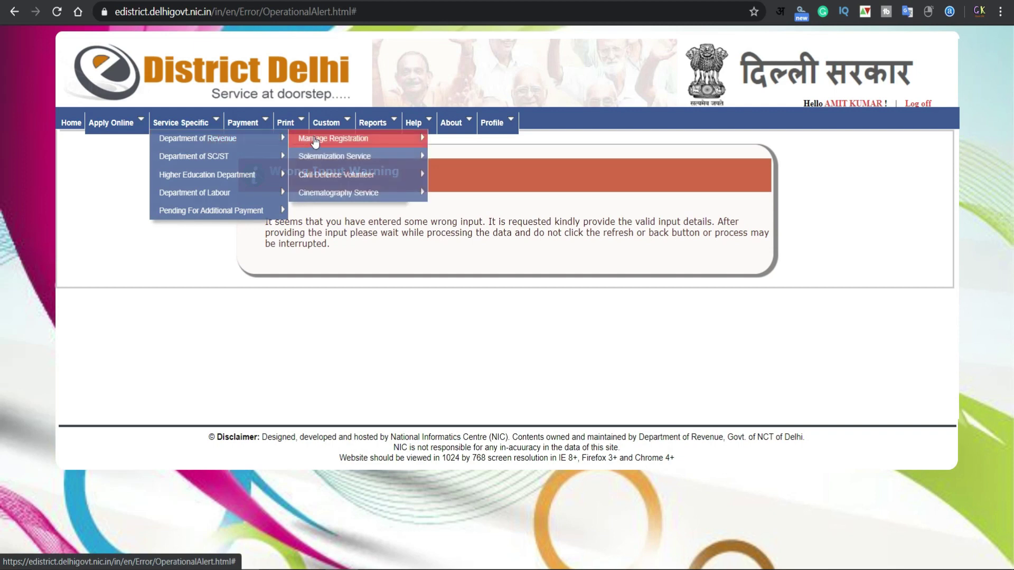
click(322, 142)
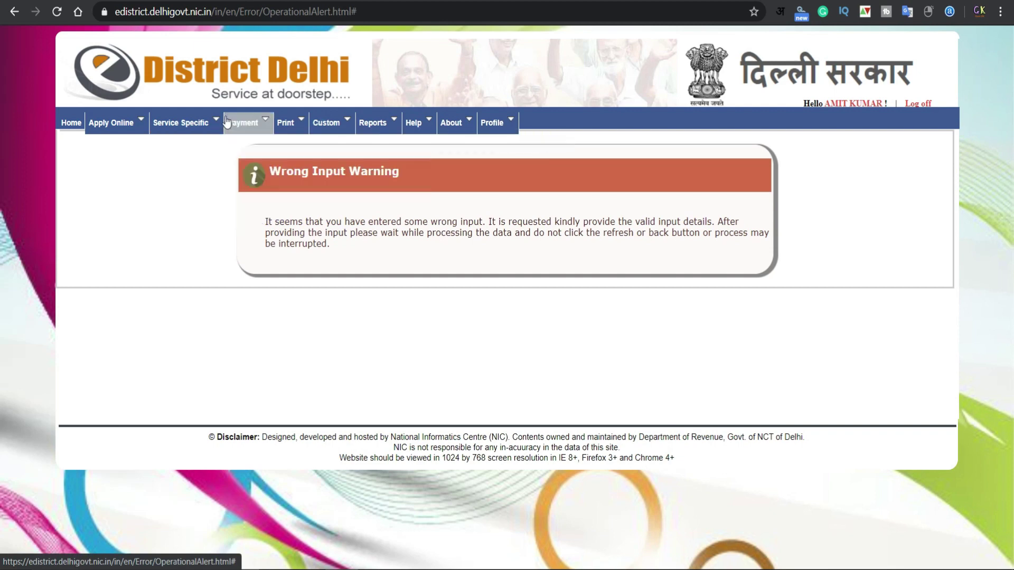
- Go back to the previous page and reload the portal's citizen home page
mouse_move(250, 122)
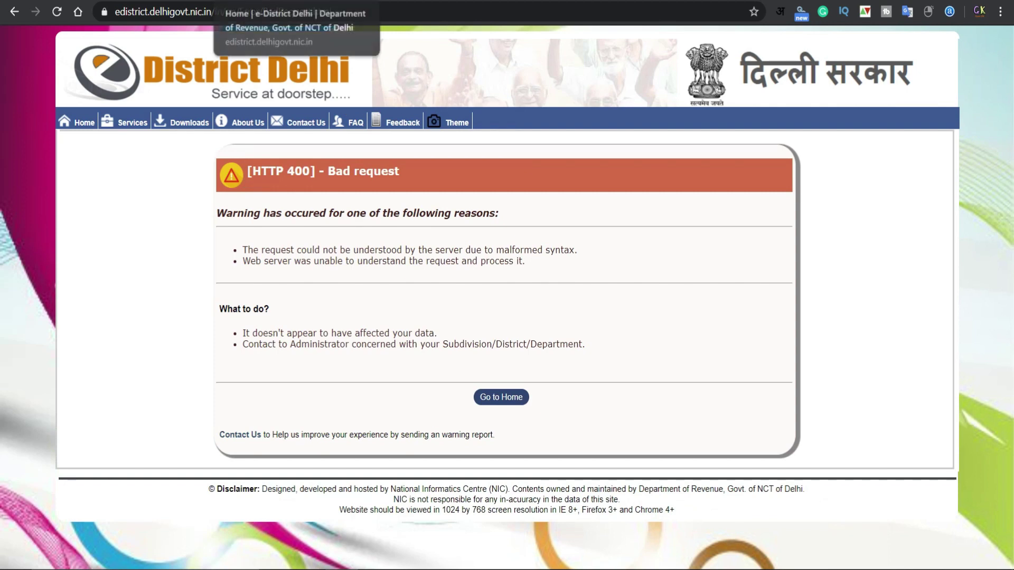
key(alt+Left)
click(72, 123)
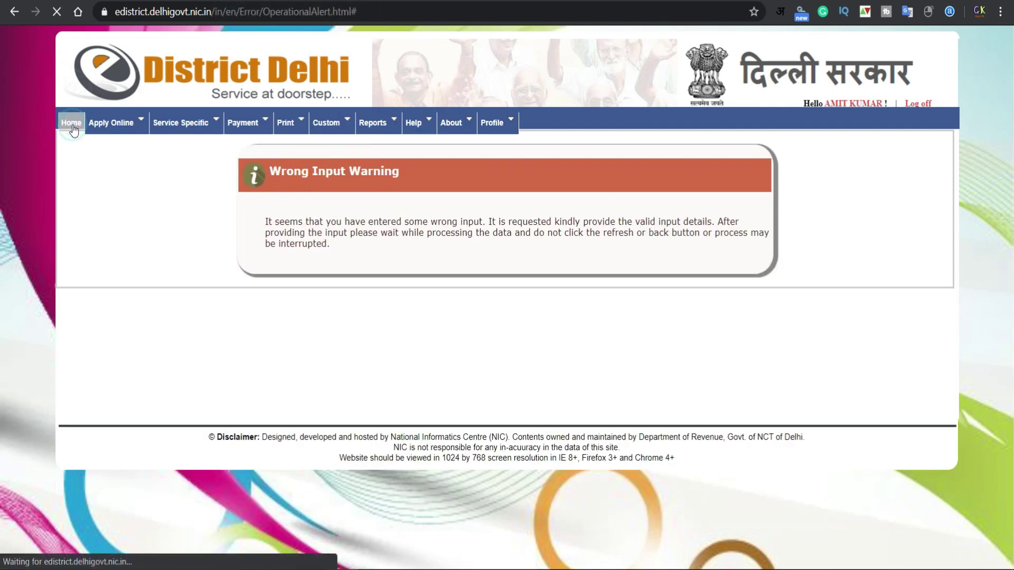